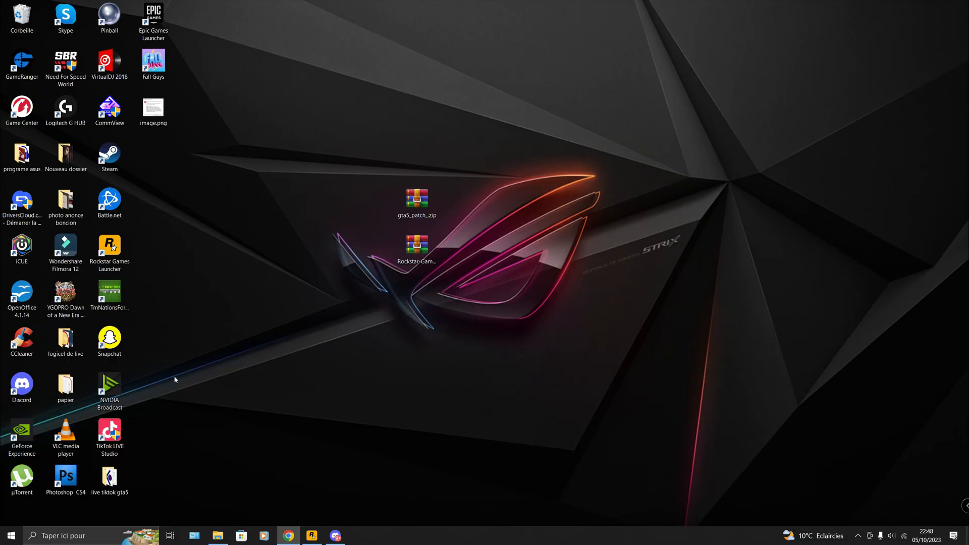
Launch the Rockstar Games Launcher with Grand Theft Auto V displayed, and fully quit it, including its background process
{"action": "double_click", "coordinate": [109, 247]}
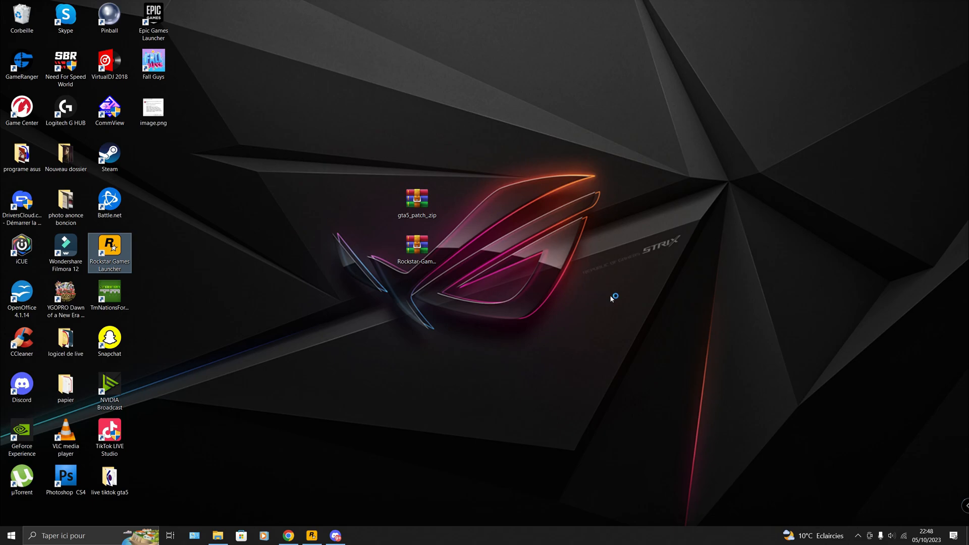
{"action": "left_click", "coordinate": [565, 275]}
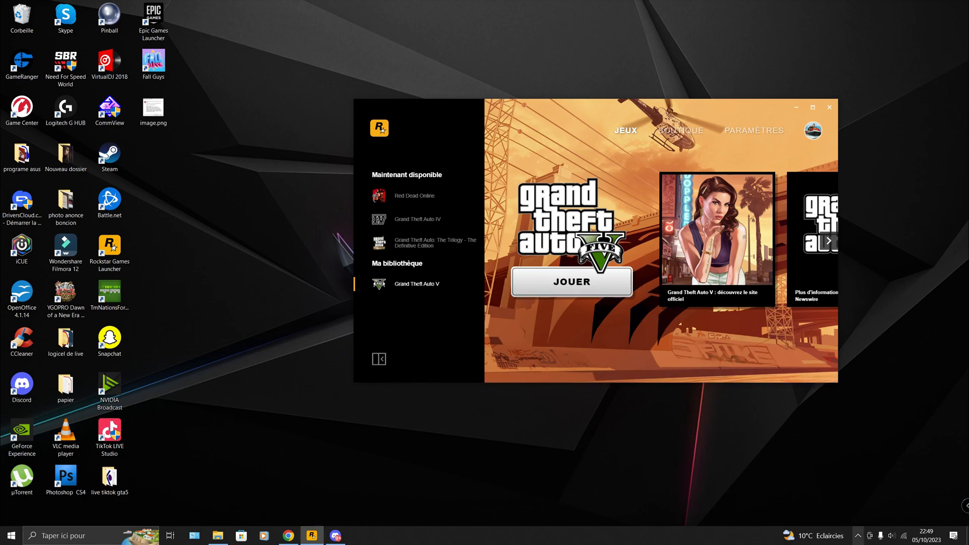
{"action": "left_click", "coordinate": [859, 536]}
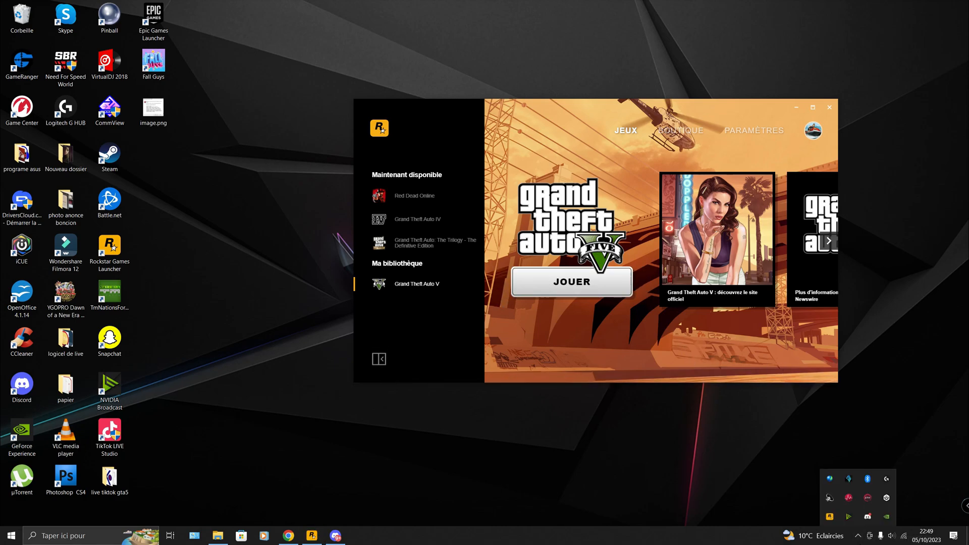
{"action": "right_click", "coordinate": [830, 516]}
{"action": "left_click", "coordinate": [850, 505]}
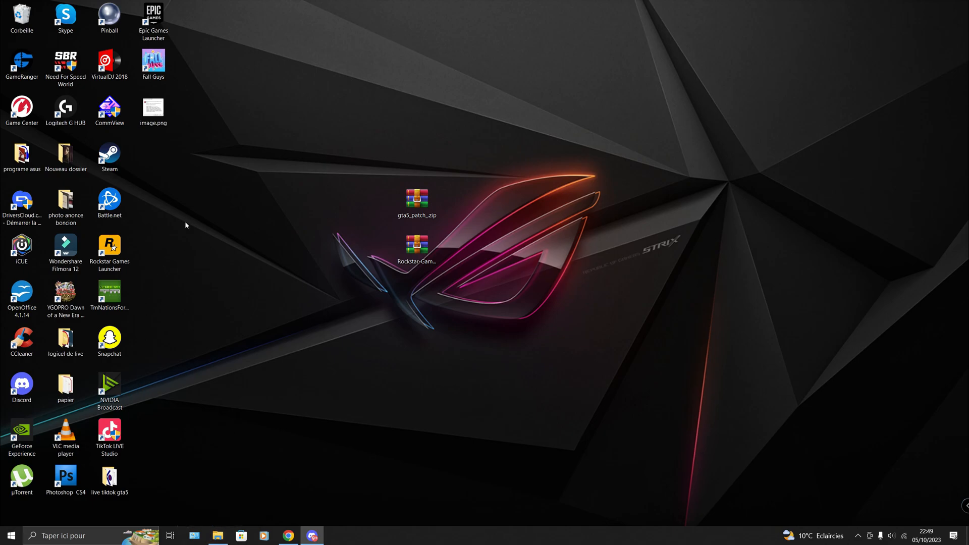
Check the target path in the Rockstar Games Launcher shortcut's properties and close them
{"action": "right_click", "coordinate": [122, 255]}
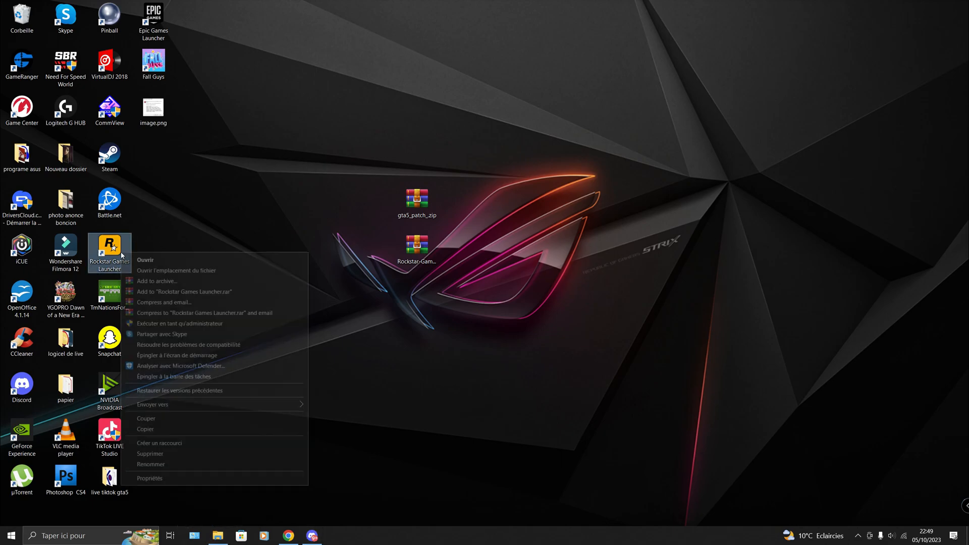
{"action": "left_click", "coordinate": [175, 478]}
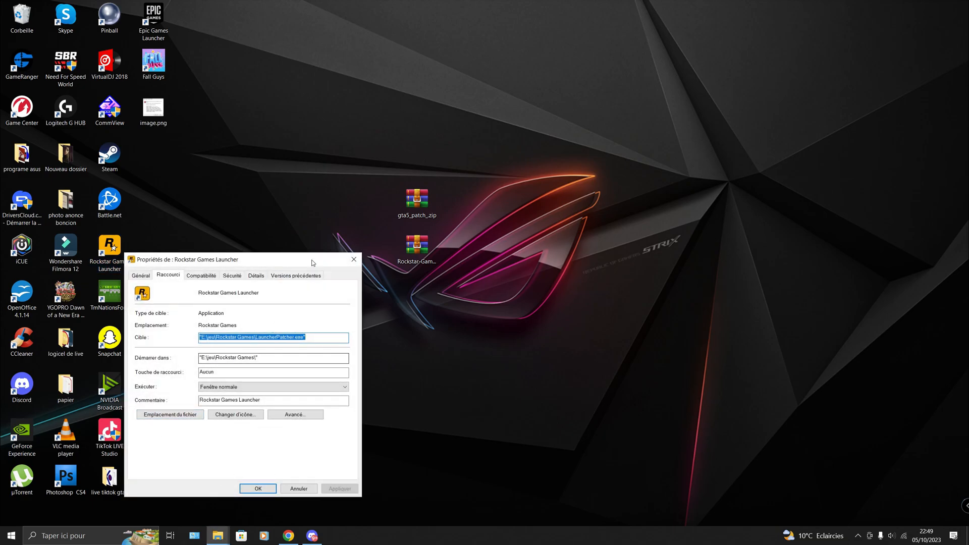
{"action": "left_click", "coordinate": [354, 259]}
Open the Grand Theft Auto V folder inside the jeu folder on drive E in File Explorer
{"action": "left_click", "coordinate": [217, 535]}
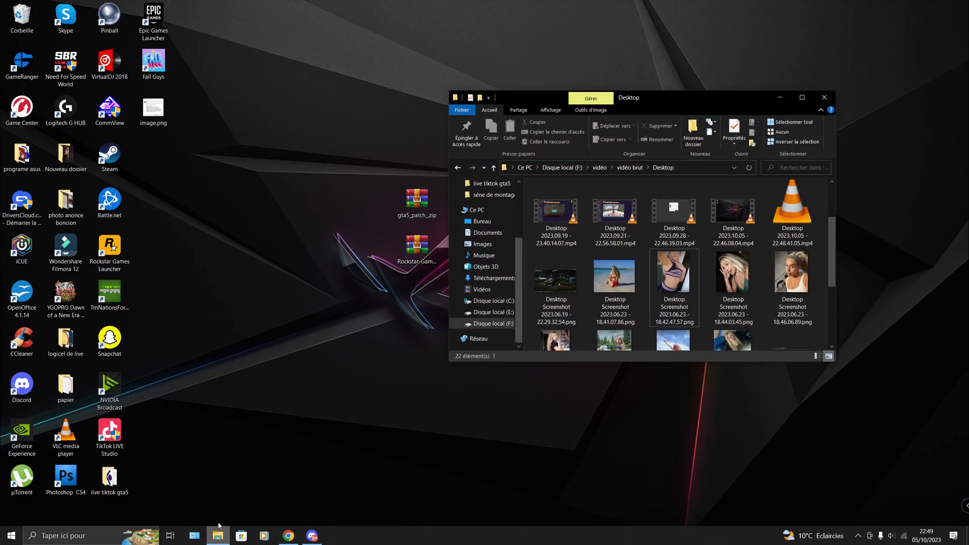
{"action": "left_click", "coordinate": [491, 312]}
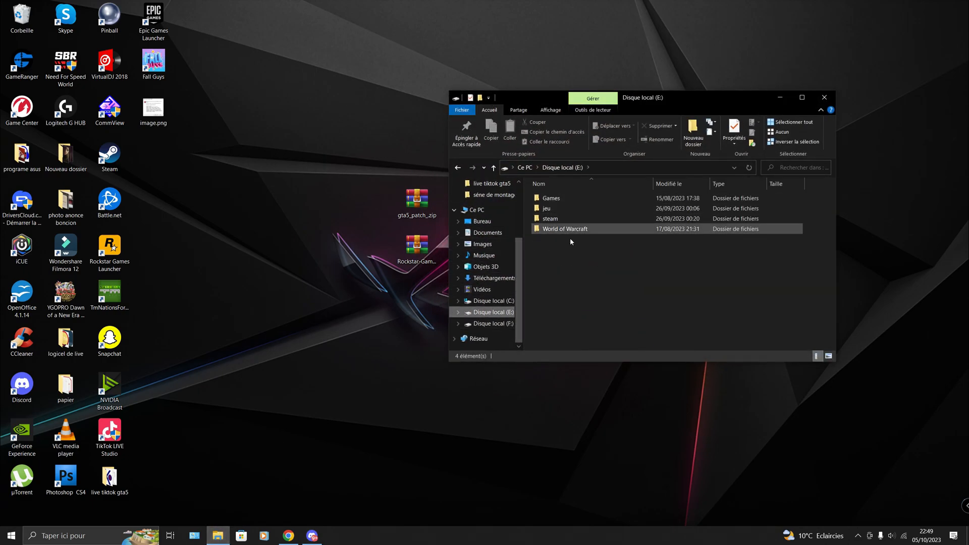
{"action": "left_click", "coordinate": [501, 323]}
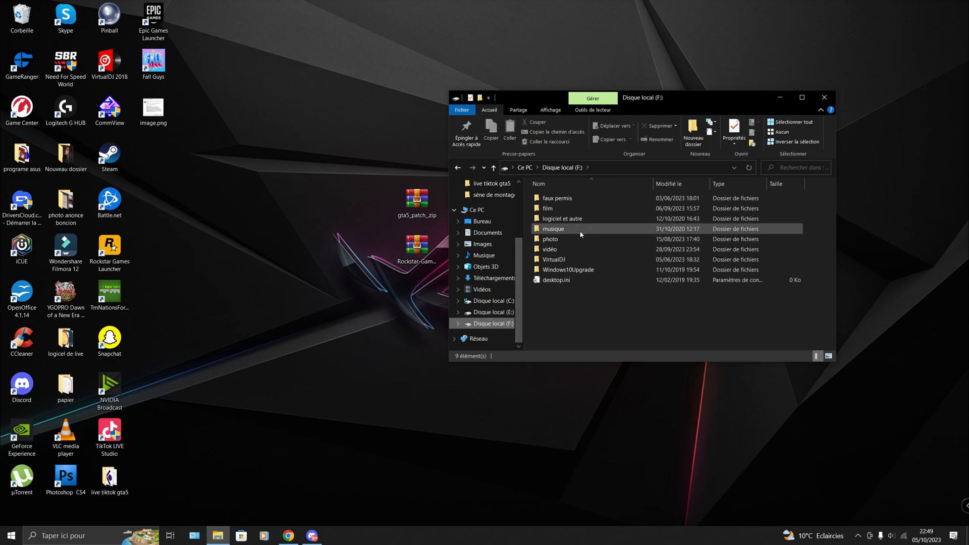
{"action": "left_click", "coordinate": [495, 313]}
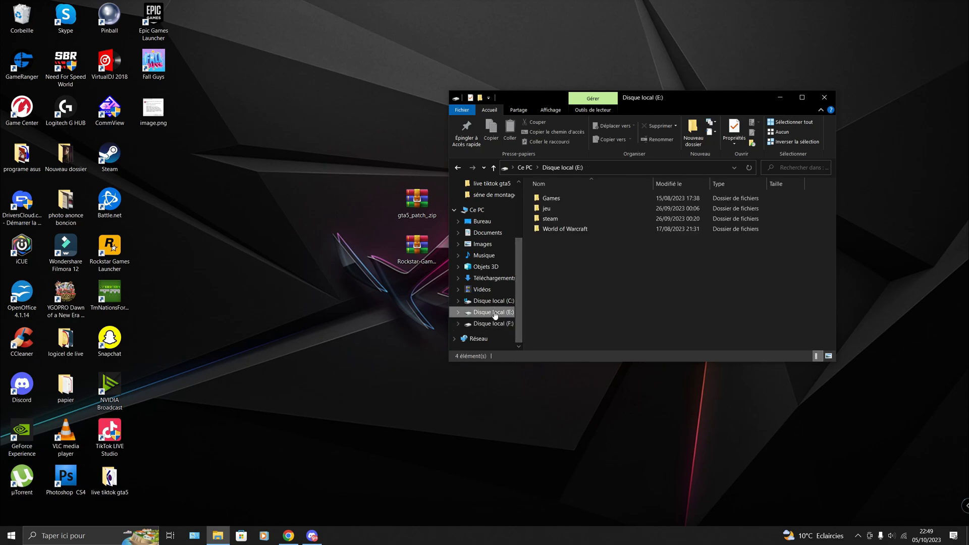
{"action": "double_click", "coordinate": [576, 207]}
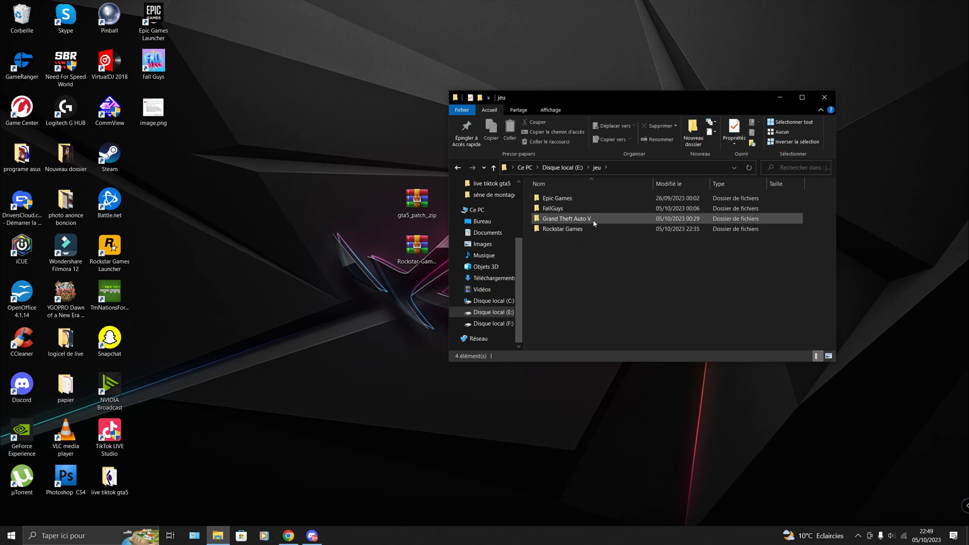
{"action": "double_click", "coordinate": [575, 219]}
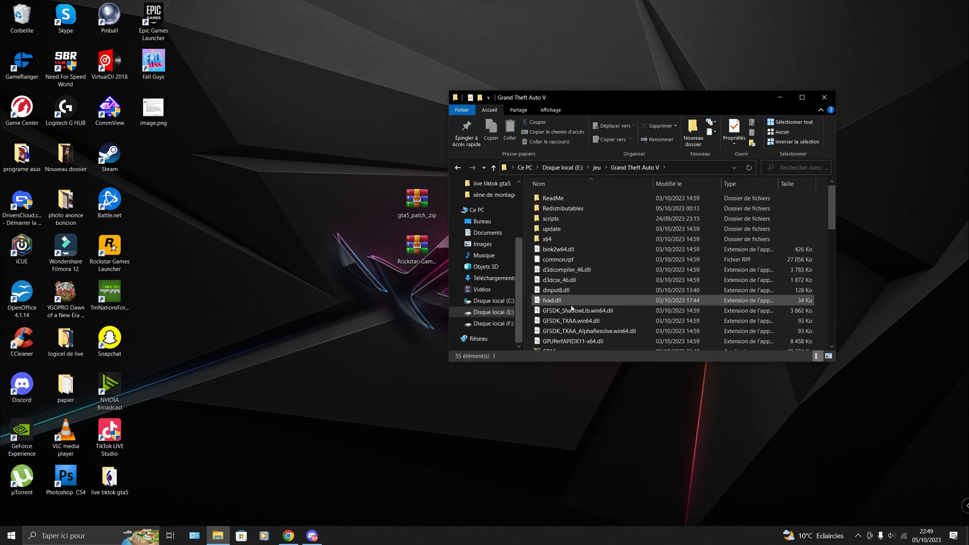
Extract update, GTA5.exe and PlayGTAV.exe from gta5_patch_zip into the Grand Theft Auto V folder, replacing existing files with administrator rights
{"action": "double_click", "coordinate": [424, 198]}
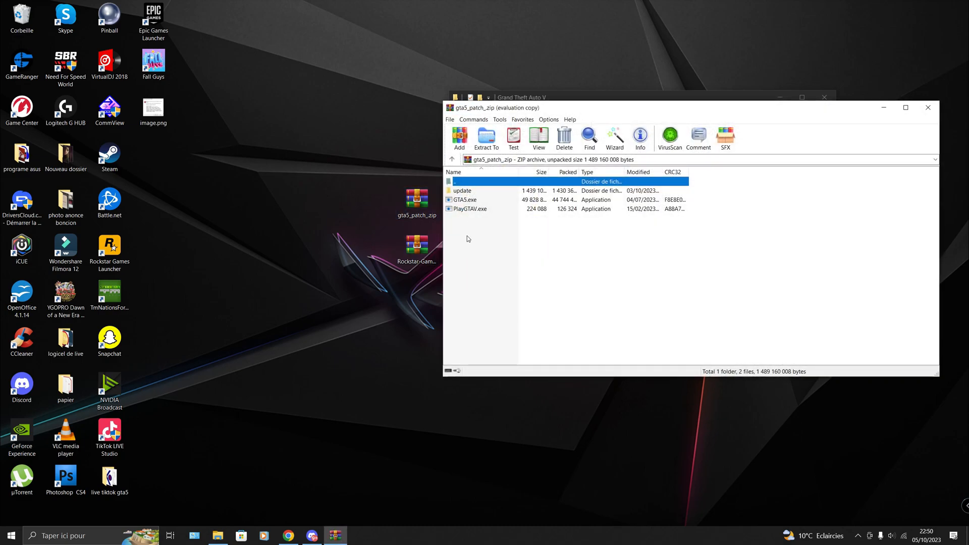
{"action": "left_click_drag", "start_coordinate": [467, 225], "coordinate": [472, 197]}
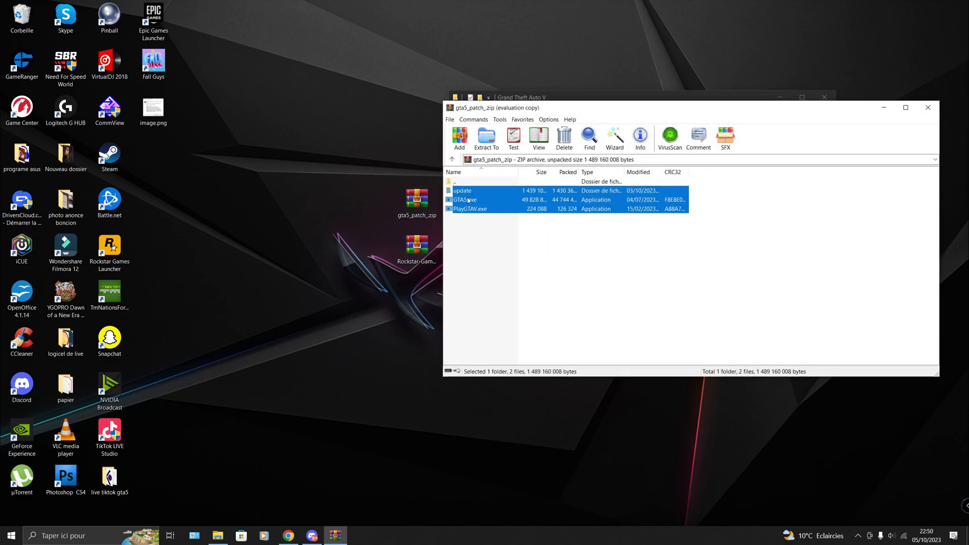
{"action": "left_click_drag", "start_coordinate": [604, 115], "coordinate": [618, 342]}
{"action": "left_click_drag", "start_coordinate": [509, 413], "coordinate": [531, 280]}
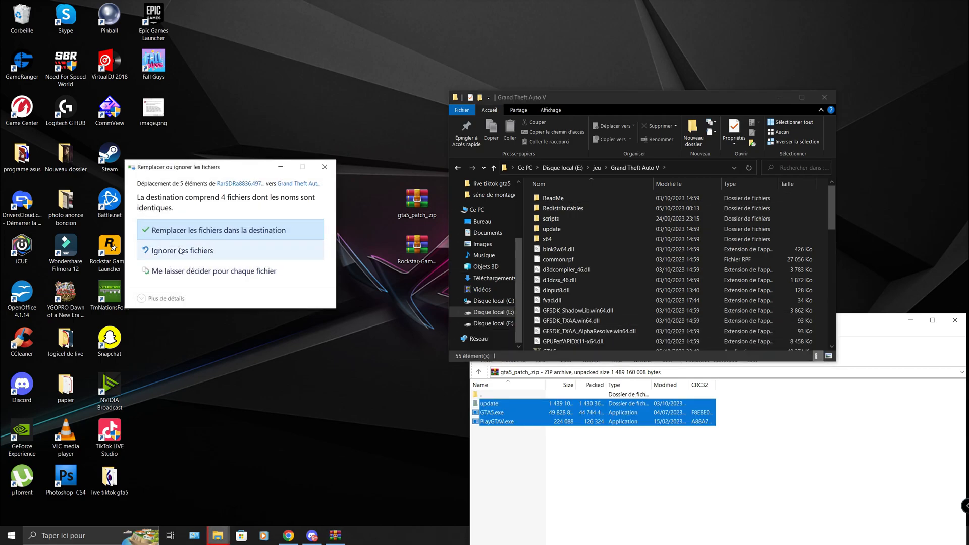
{"action": "left_click", "coordinate": [180, 230]}
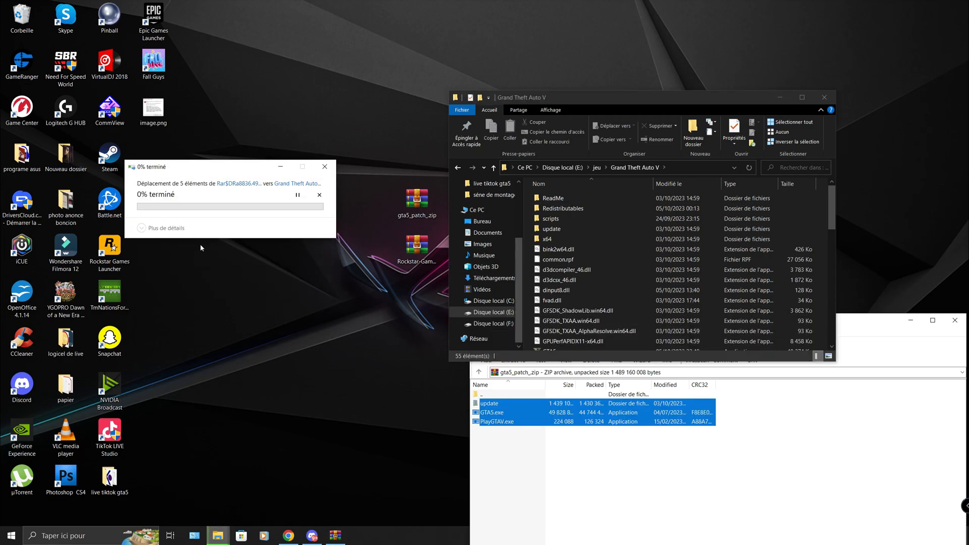
{"action": "left_click", "coordinate": [200, 249]}
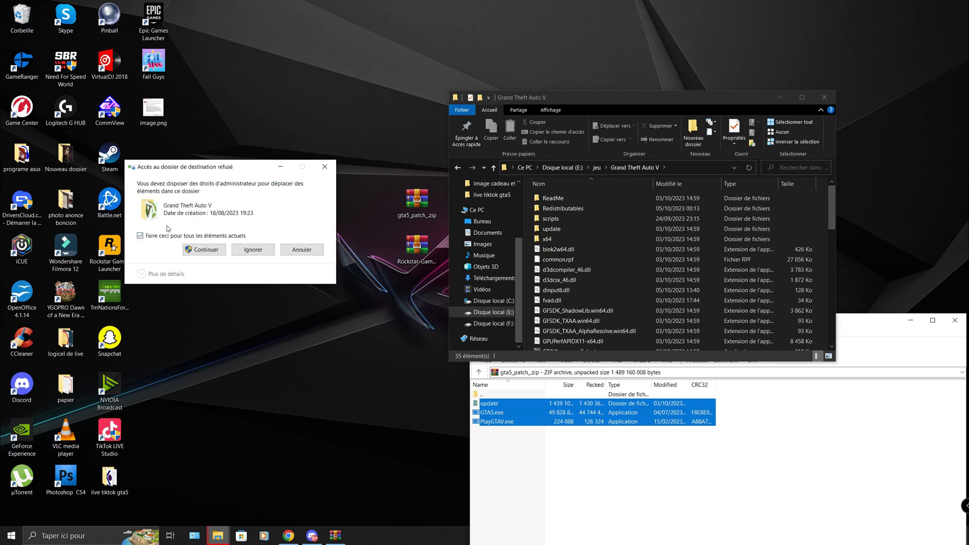
{"action": "left_click", "coordinate": [205, 249]}
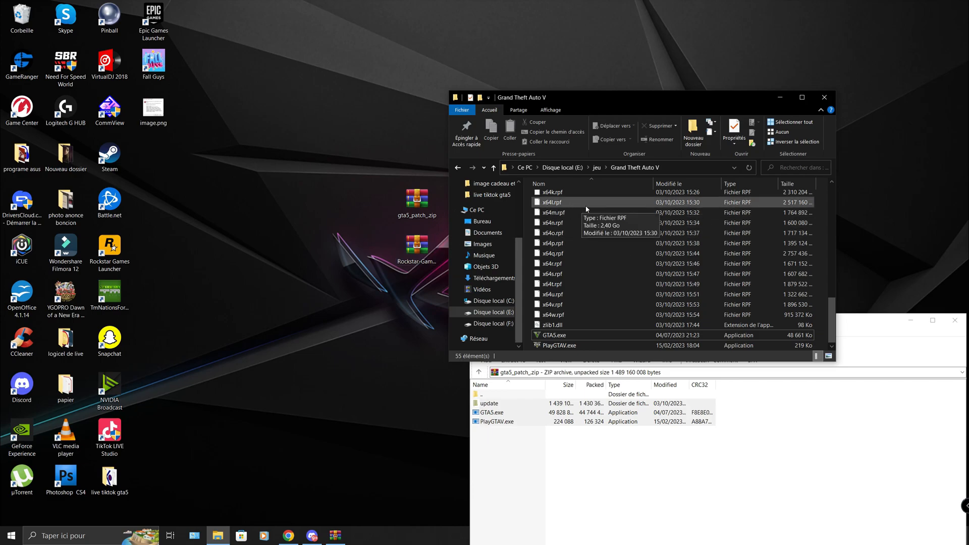
Open the Redistributables subfolder of the Grand Theft Auto V folder
{"action": "scroll", "coordinate": [636, 232], "scroll_direction": "up", "scroll_amount": 13}
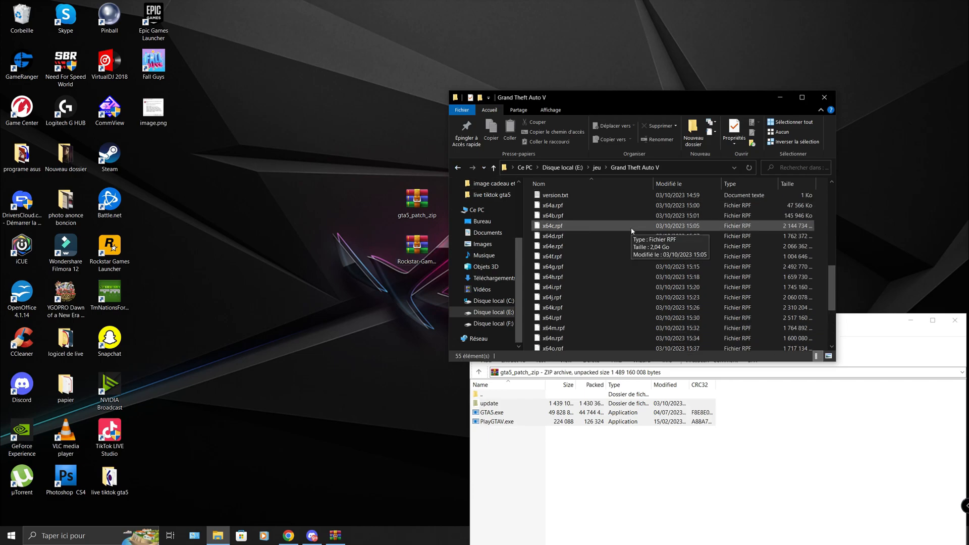
{"action": "scroll", "coordinate": [636, 236], "scroll_direction": "up", "scroll_amount": 2}
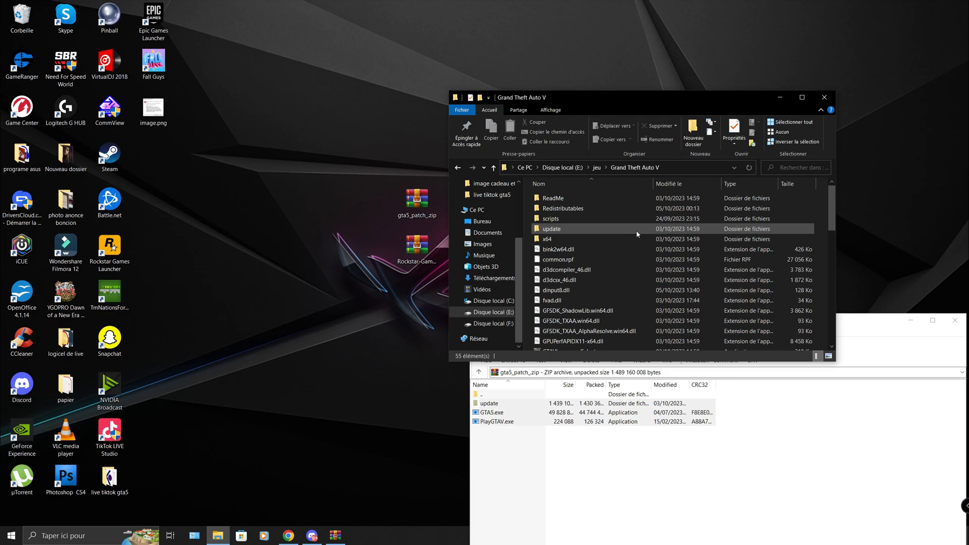
{"action": "double_click", "coordinate": [588, 208]}
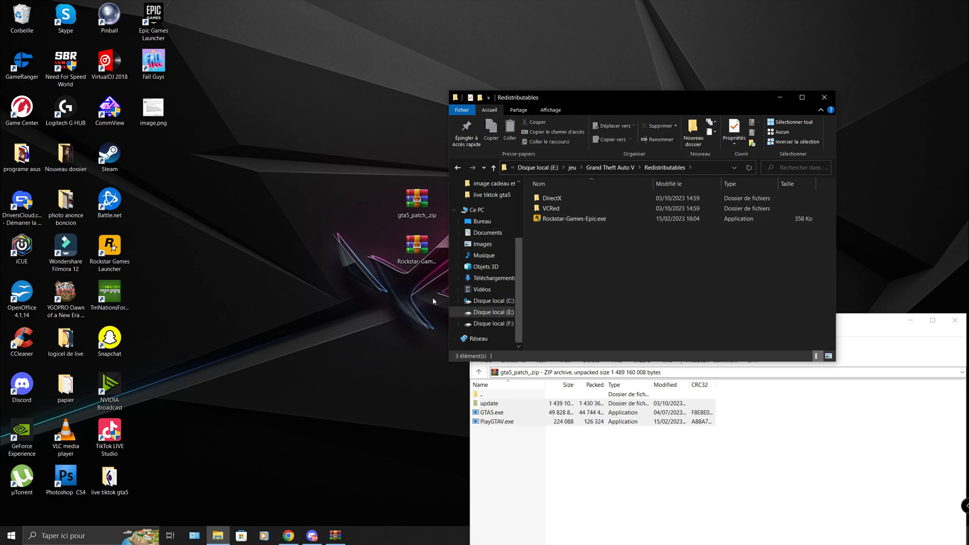
Extract Rockstar-Games-Epic.exe from its desktop archive into the Redistributables folder with administrator rights, and close the folder window
{"action": "double_click", "coordinate": [416, 246]}
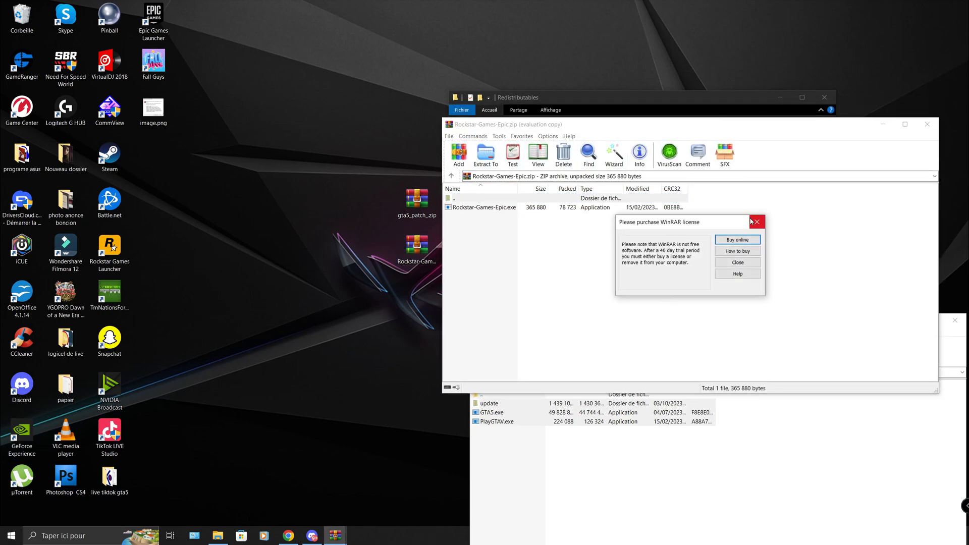
{"action": "left_click", "coordinate": [756, 222]}
{"action": "left_click_drag", "start_coordinate": [694, 102], "coordinate": [694, 276]}
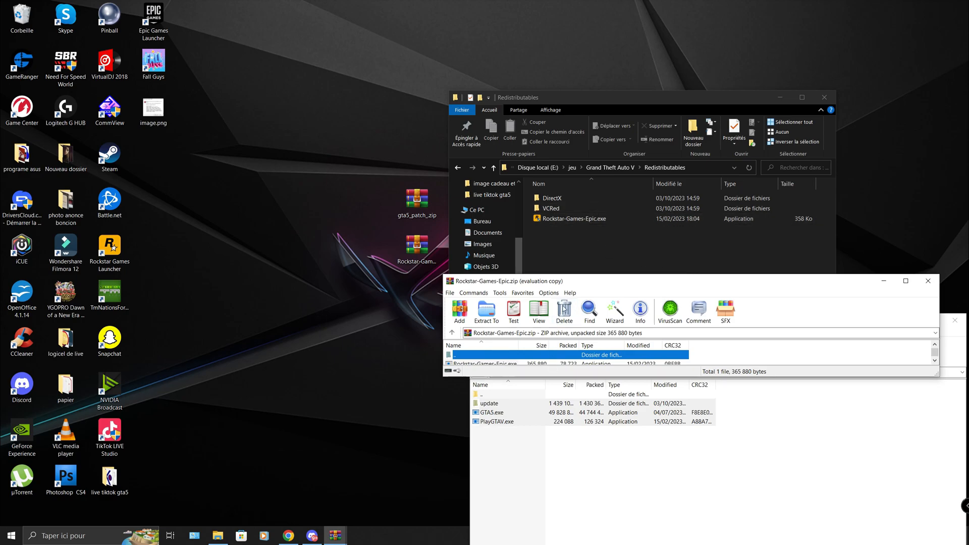
{"action": "left_click_drag", "start_coordinate": [590, 282], "coordinate": [603, 245]}
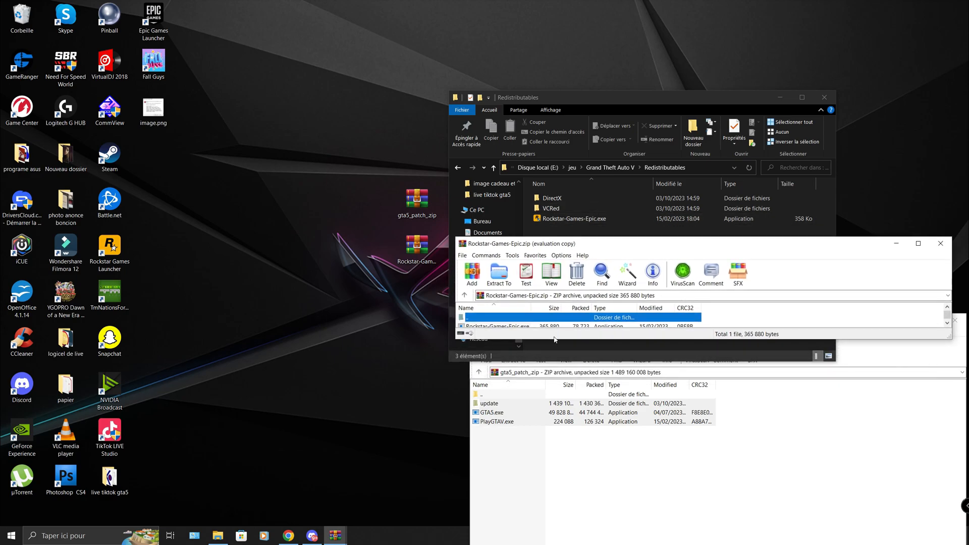
{"action": "left_click_drag", "start_coordinate": [554, 337], "coordinate": [550, 385]}
{"action": "left_click_drag", "start_coordinate": [503, 331], "coordinate": [560, 245]}
{"action": "left_click_drag", "start_coordinate": [557, 224], "coordinate": [555, 224]}
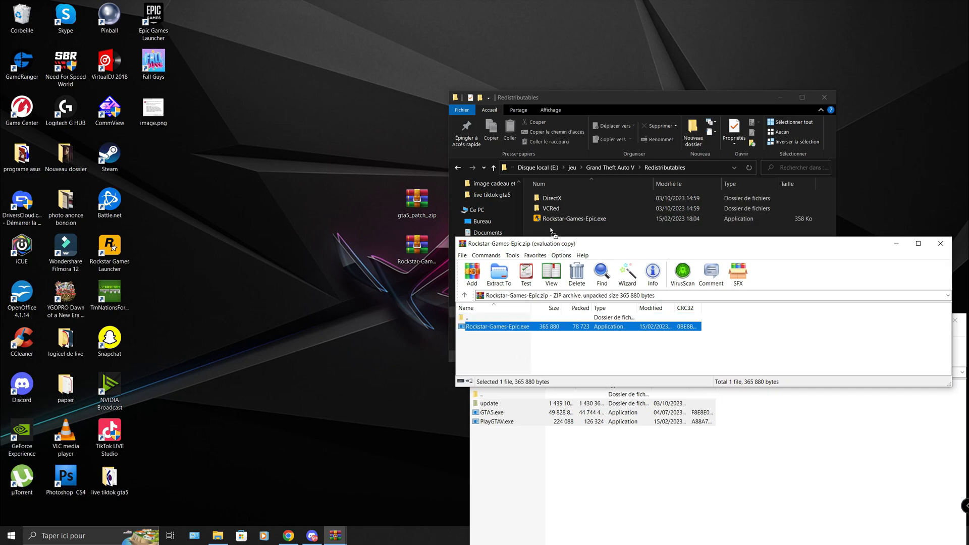
{"action": "left_click", "coordinate": [470, 239]}
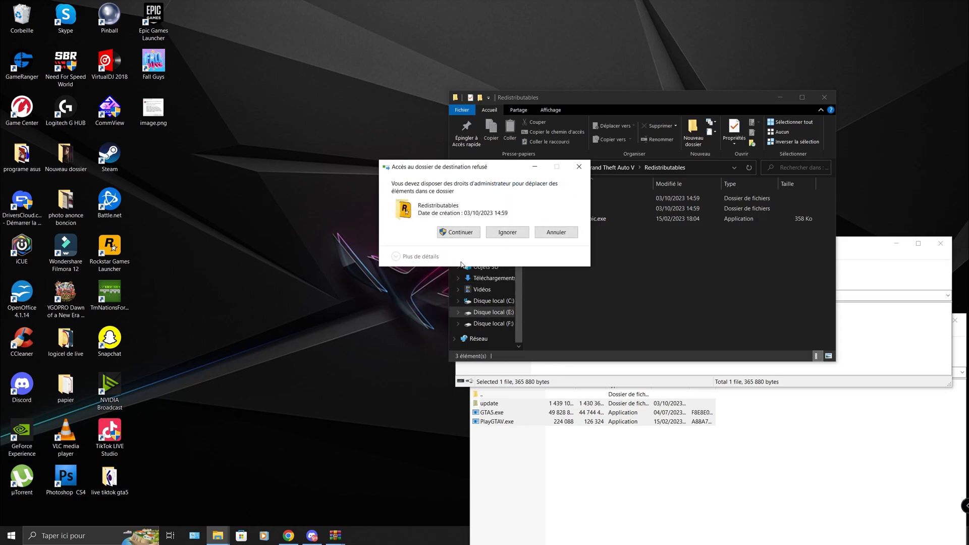
{"action": "left_click", "coordinate": [459, 234]}
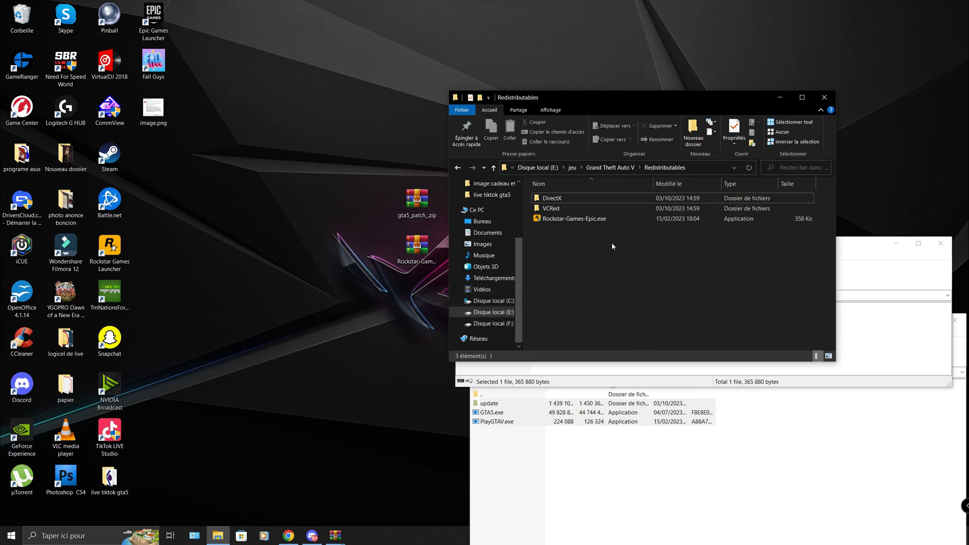
{"action": "left_click", "coordinate": [824, 96]}
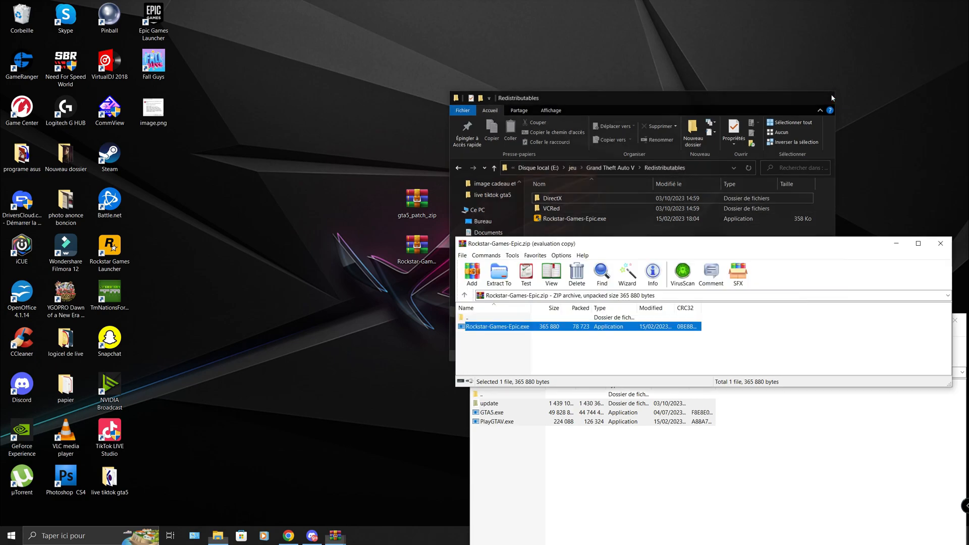
Launch the Rockstar Games Launcher again and resume the Grand Theft Auto V update
{"action": "double_click", "coordinate": [113, 246]}
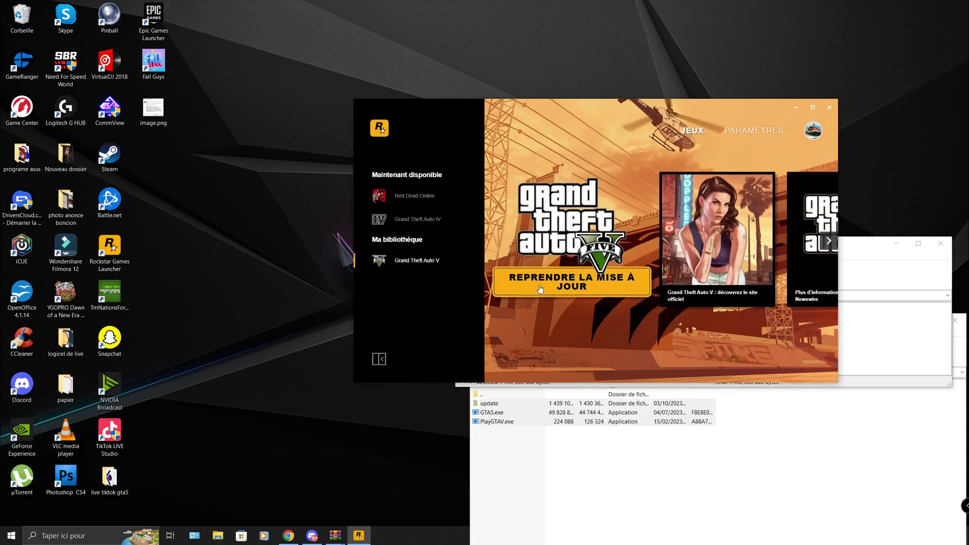
{"action": "left_click", "coordinate": [540, 290]}
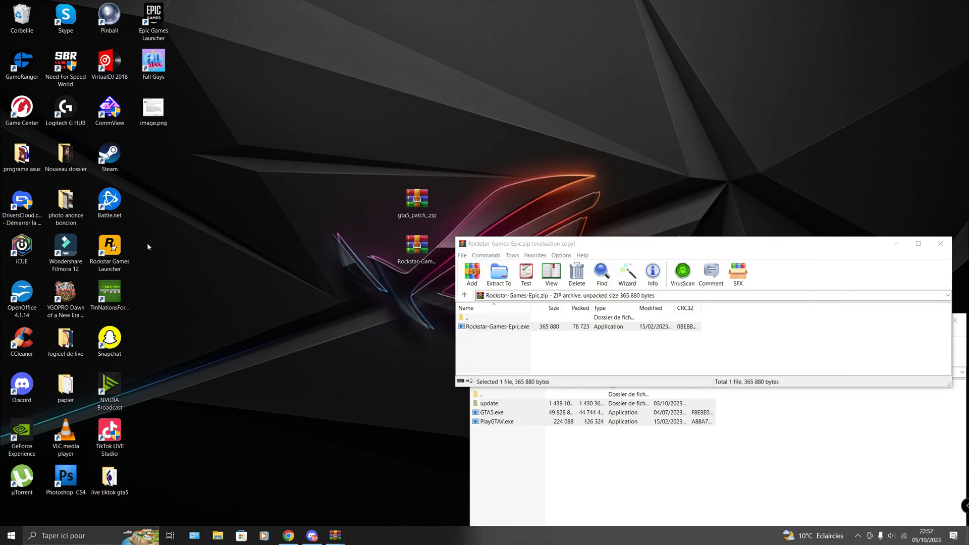
Open the file location of the Rockstar Games Launcher from its desktop shortcut's properties
{"action": "right_click", "coordinate": [119, 253]}
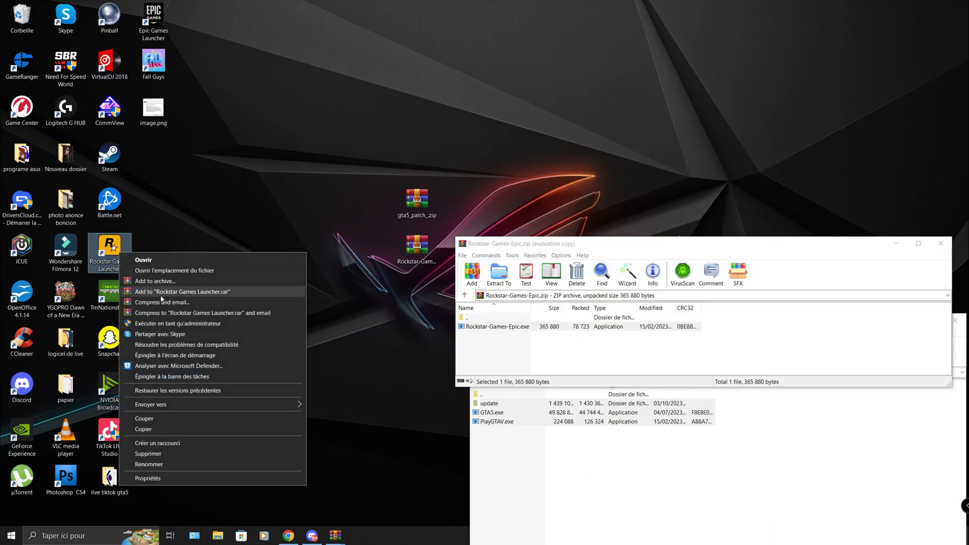
{"action": "left_click", "coordinate": [177, 479]}
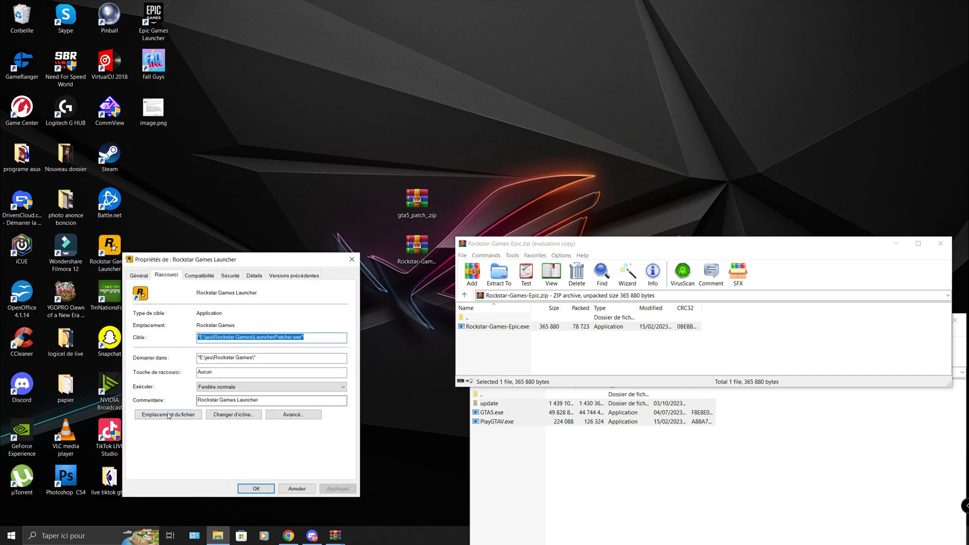
{"action": "left_click", "coordinate": [168, 415]}
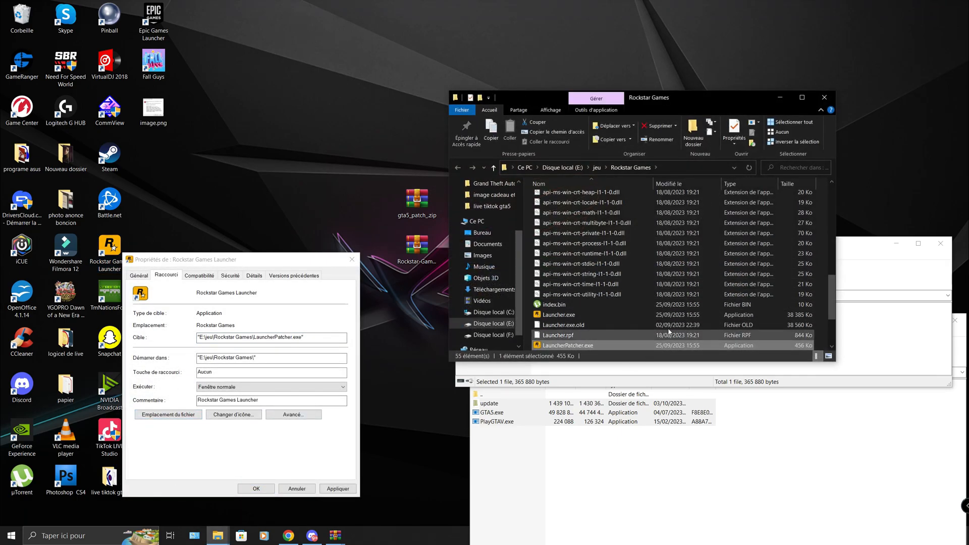
Create a new plain text file on the desktop
{"action": "left_click", "coordinate": [408, 466]}
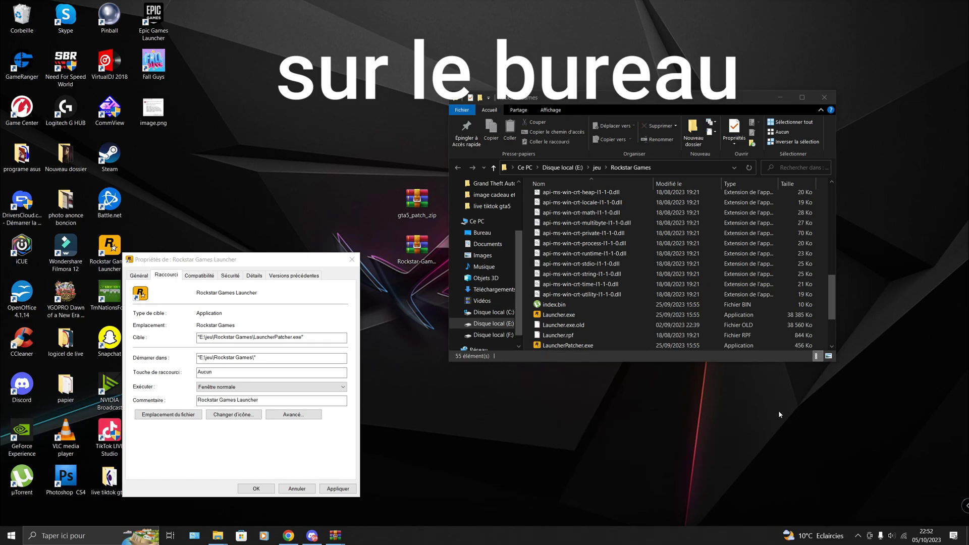
{"action": "right_click", "coordinate": [542, 417]}
{"action": "mouse_move", "coordinate": [596, 380]}
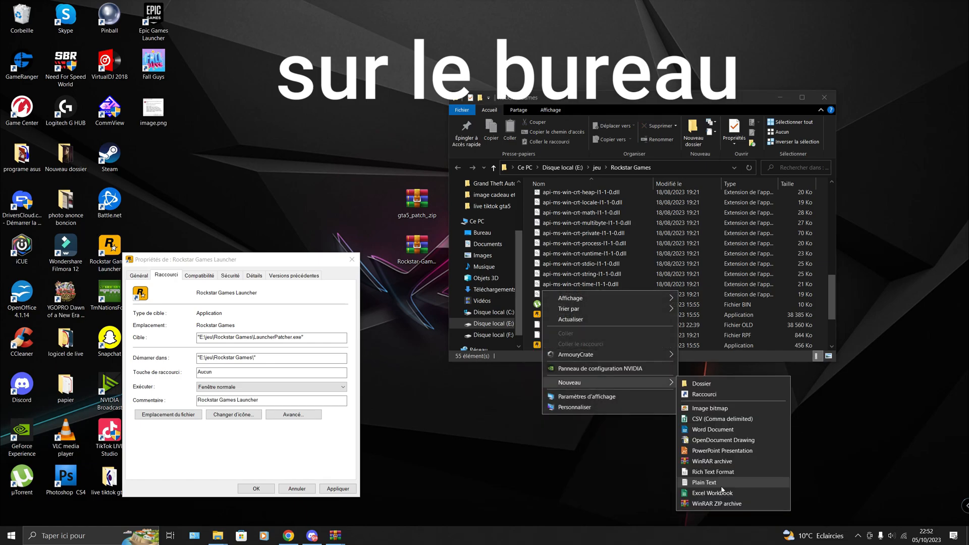
{"action": "left_click", "coordinate": [720, 485]}
{"action": "key", "text": "Return"}
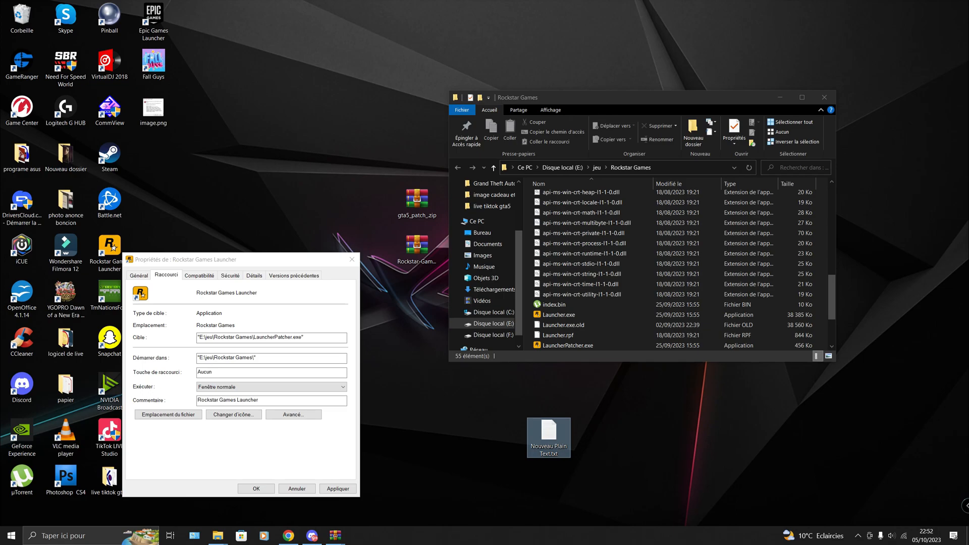
{"action": "key", "text": "alt+Tab"}
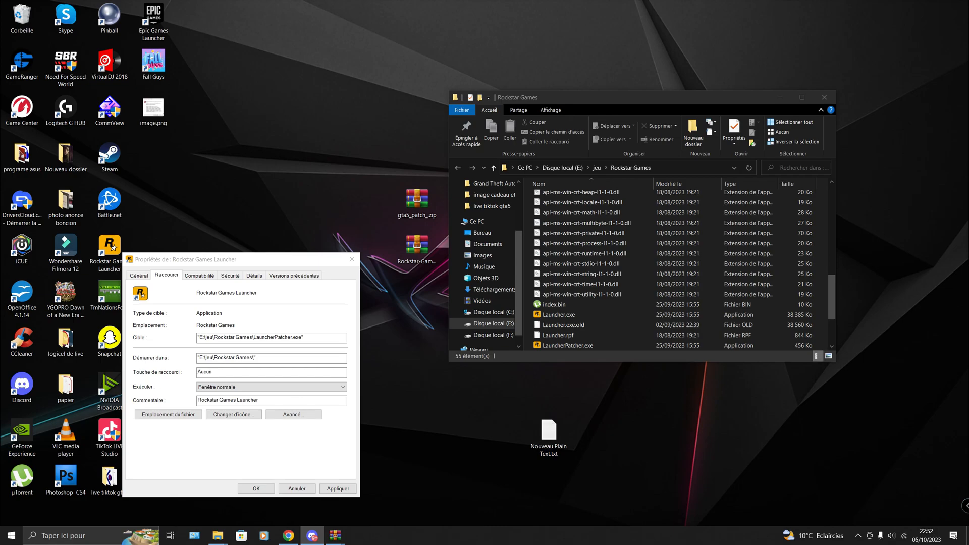
Rename the new desktop text file as commandline.txt
{"action": "right_click", "coordinate": [563, 442]}
{"action": "left_click", "coordinate": [616, 419]}
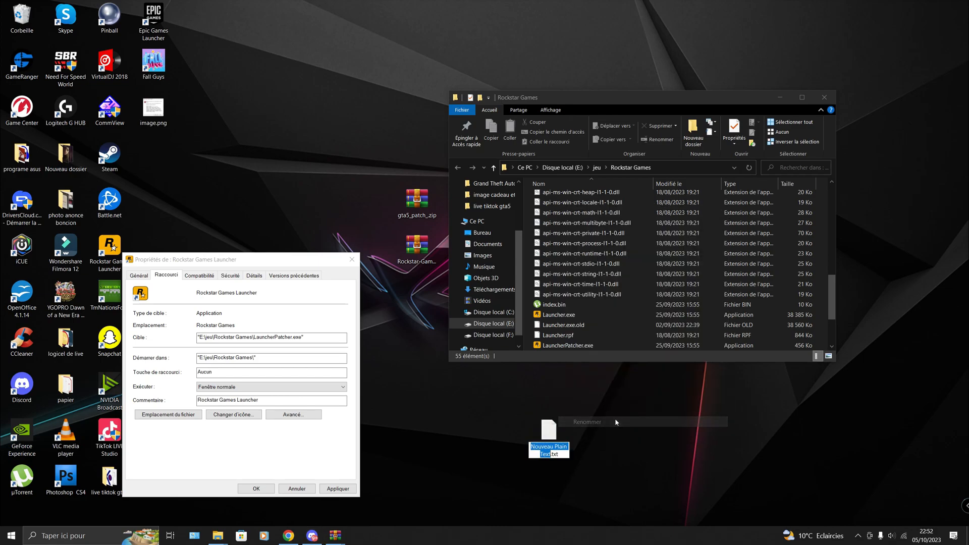
{"action": "left_click", "coordinate": [561, 452]}
{"action": "key", "text": "BackSpace"}
{"action": "key", "text": "BackSpace"}
{"action": "key", "text": "BackSpace"}
{"action": "key", "text": "BackSpace"}
{"action": "key", "text": "BackSpace"}
{"action": "key", "text": "BackSpace"}
{"action": "key", "text": "BackSpace"}
{"action": "key", "text": "BackSpace"}
{"action": "key", "text": "BackSpace"}
{"action": "key", "text": "BackSpace"}
{"action": "key", "text": "BackSpace"}
{"action": "key", "text": "BackSpace"}
{"action": "key", "text": "BackSpace"}
{"action": "key", "text": "BackSpace"}
{"action": "key", "text": "BackSpace"}
{"action": "key", "text": "BackSpace"}
{"action": "key", "text": "BackSpace"}
{"action": "key", "text": "BackSpace"}
{"action": "key", "text": "BackSpace"}
{"action": "key", "text": "BackSpace"}
{"action": "key", "text": "BackSpace"}
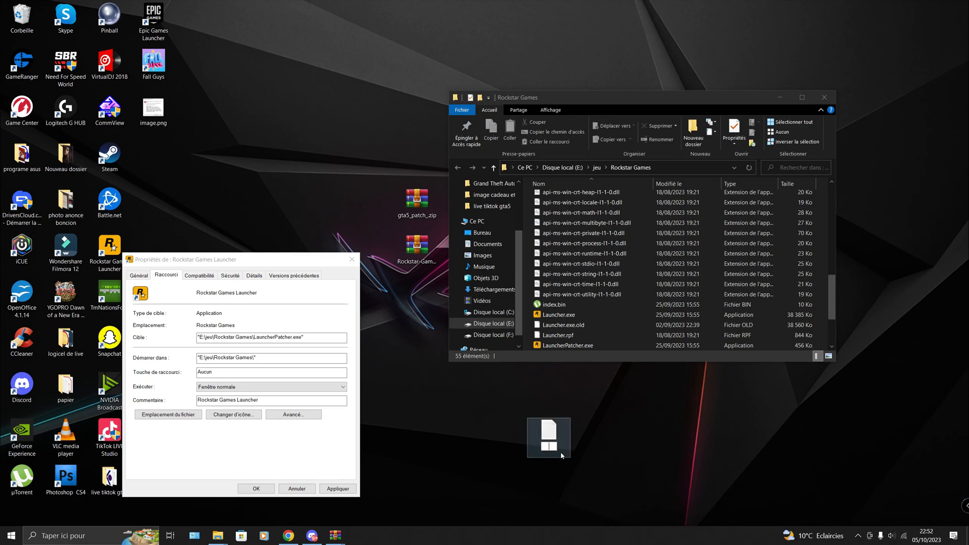
{"action": "type", "text": "commandline.txt"}
{"action": "left_click", "coordinate": [596, 443]}
Paste -scOfflineOnly into commandline.txt, save the file and close it
{"action": "double_click", "coordinate": [554, 430]}
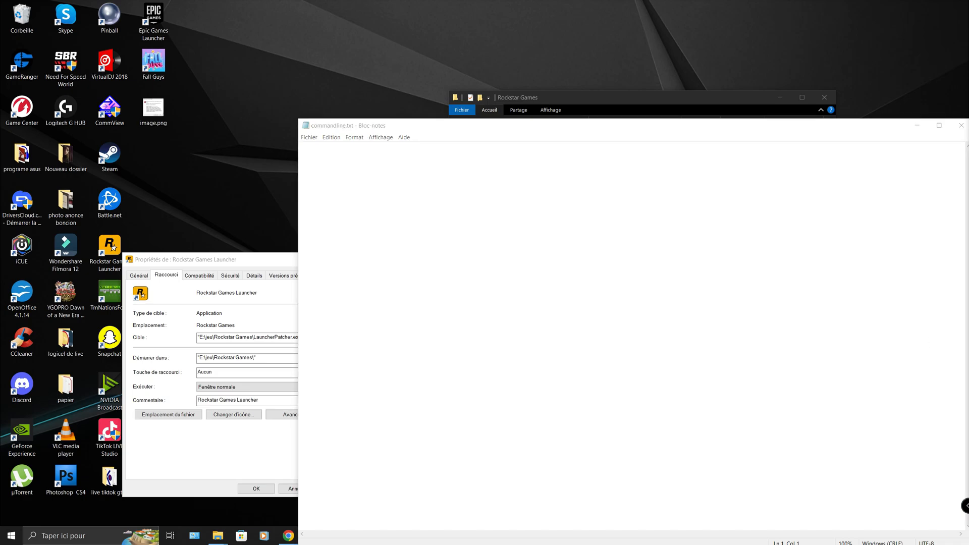
{"action": "right_click", "coordinate": [355, 178]}
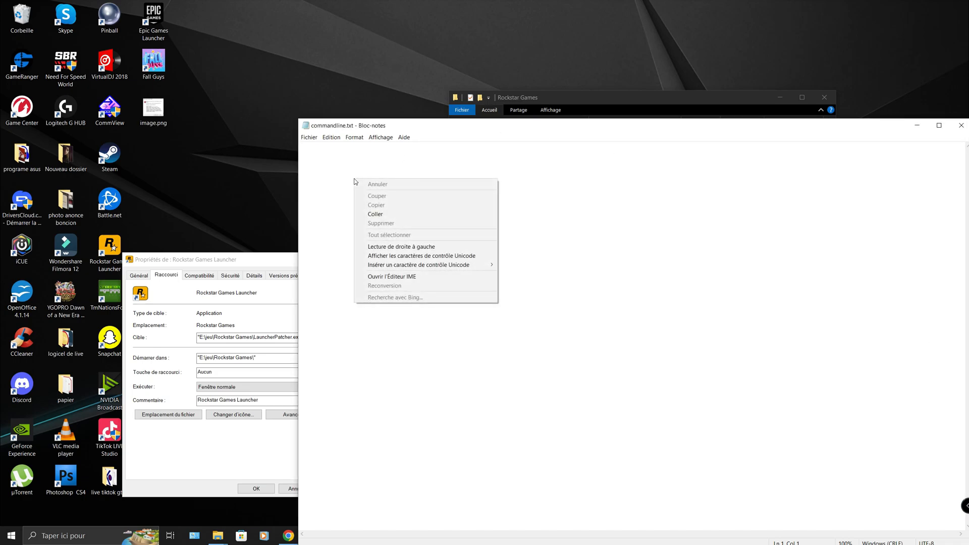
{"action": "left_click", "coordinate": [376, 214]}
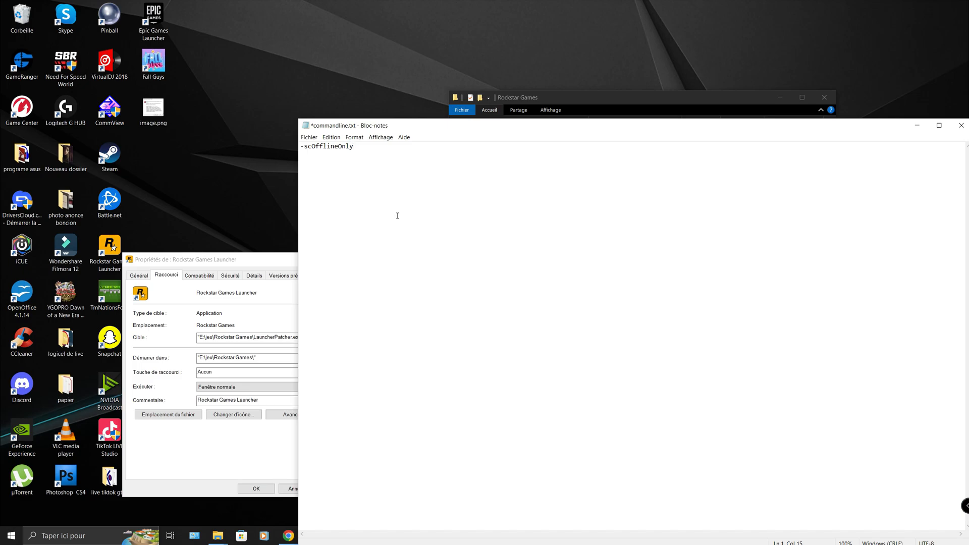
{"action": "left_click", "coordinate": [309, 138]}
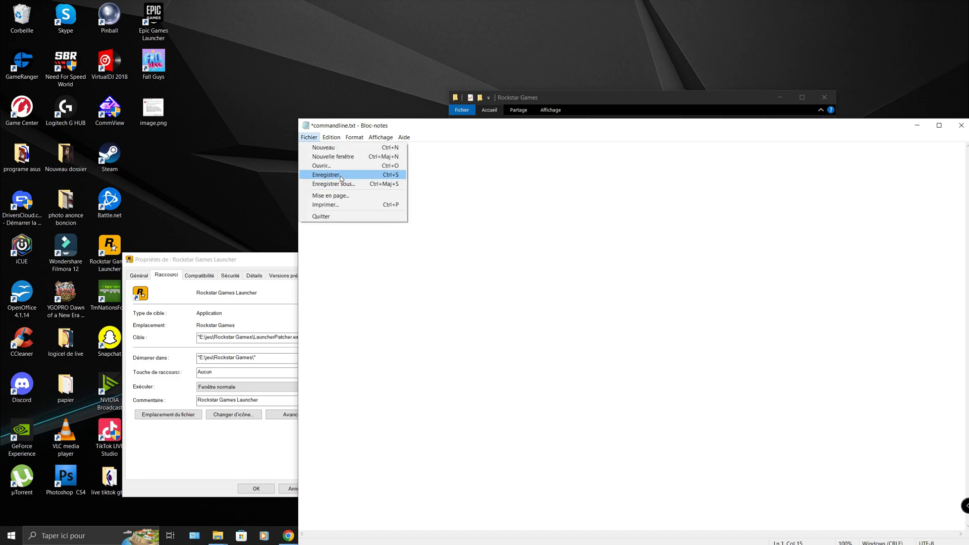
{"action": "left_click", "coordinate": [341, 175]}
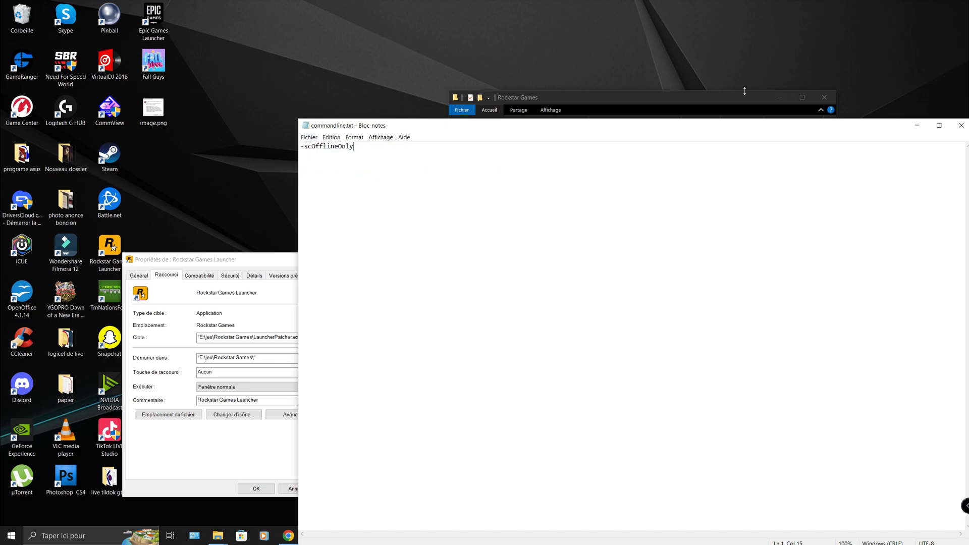
{"action": "left_click", "coordinate": [960, 125]}
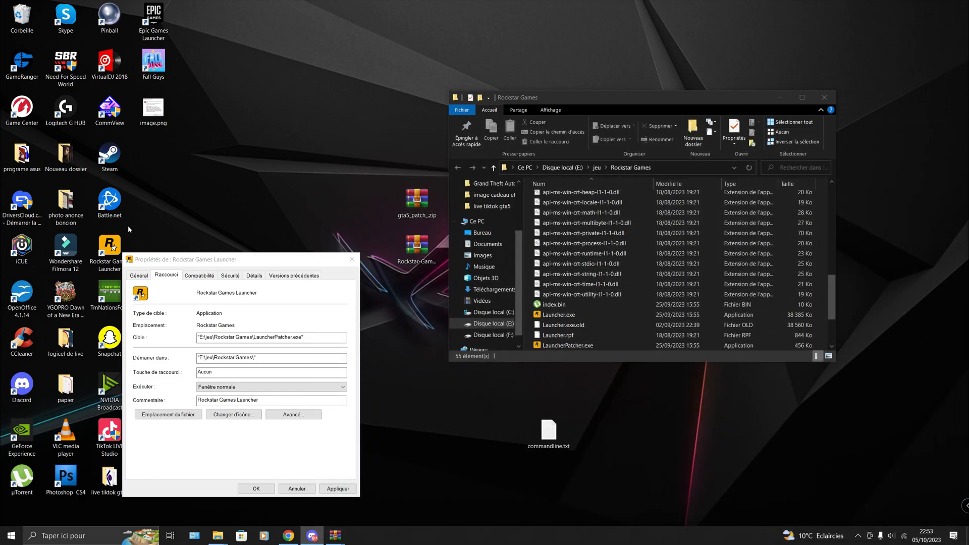
Copy commandline.txt from the desktop into the Rockstar Games folder with administrator rights, and close the launcher shortcut's properties
{"action": "left_click_drag", "start_coordinate": [548, 431], "coordinate": [626, 326]}
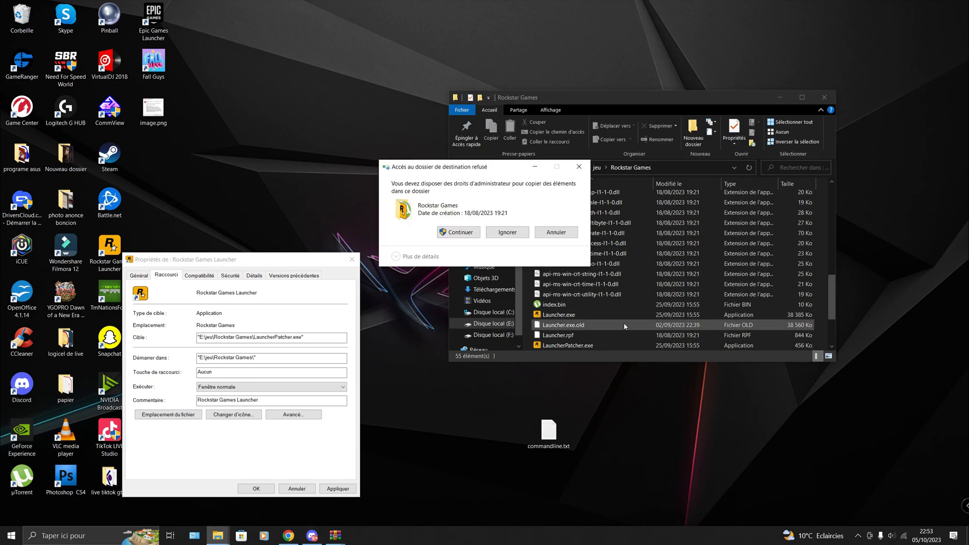
{"action": "left_click", "coordinate": [453, 232]}
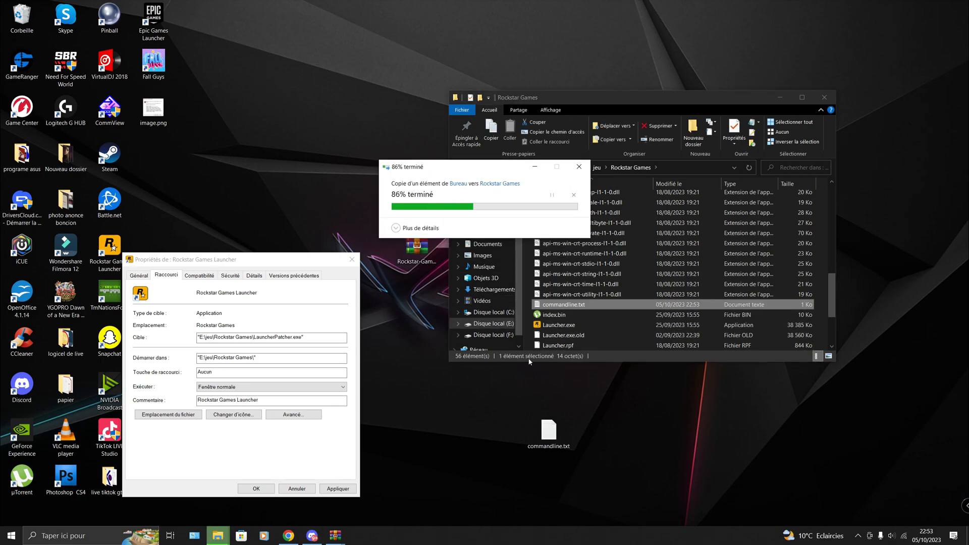
{"action": "left_click", "coordinate": [352, 259]}
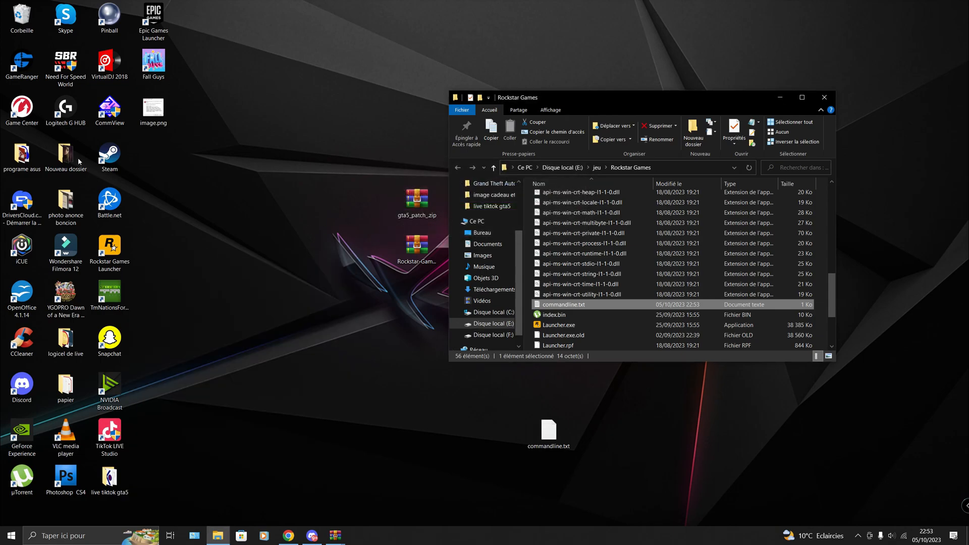
Launch the Rockstar Games Launcher from the desktop and minimize its window
{"action": "left_click", "coordinate": [115, 251]}
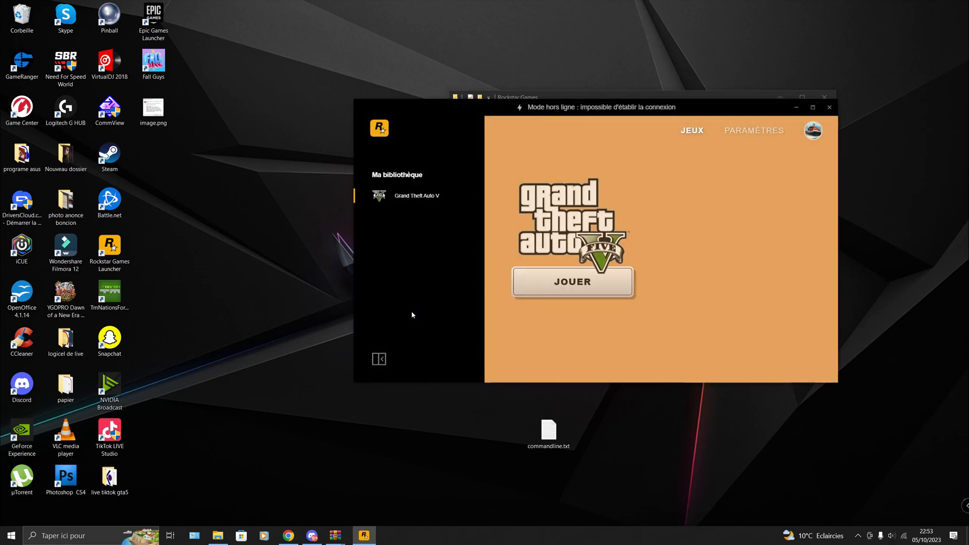
{"action": "left_click", "coordinate": [796, 107]}
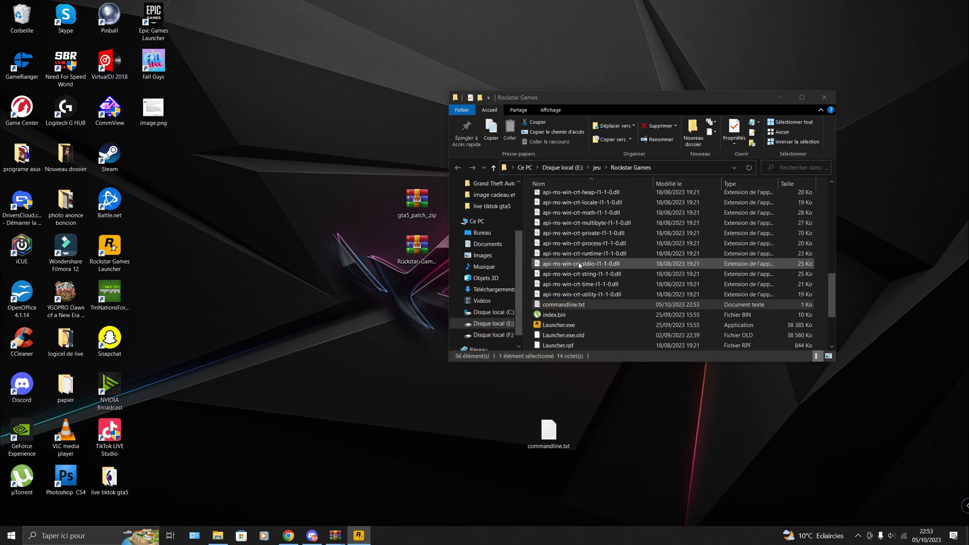
Open the Grand Theft Auto V folder and the gta5_patch_zip archive, arranging the archive window so both are accessible
{"action": "left_click", "coordinate": [218, 540]}
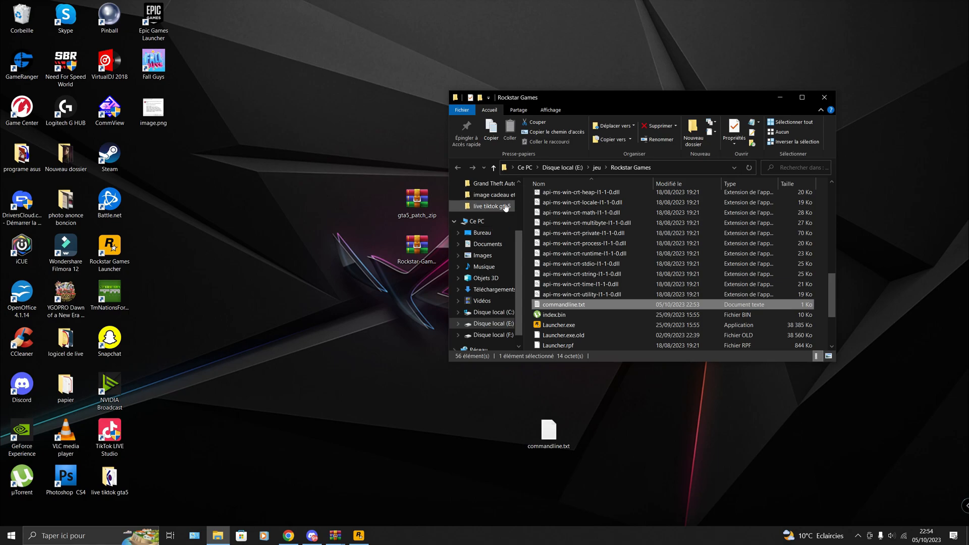
{"action": "left_click", "coordinate": [495, 186]}
{"action": "scroll", "coordinate": [629, 247], "scroll_direction": "down", "scroll_amount": 3}
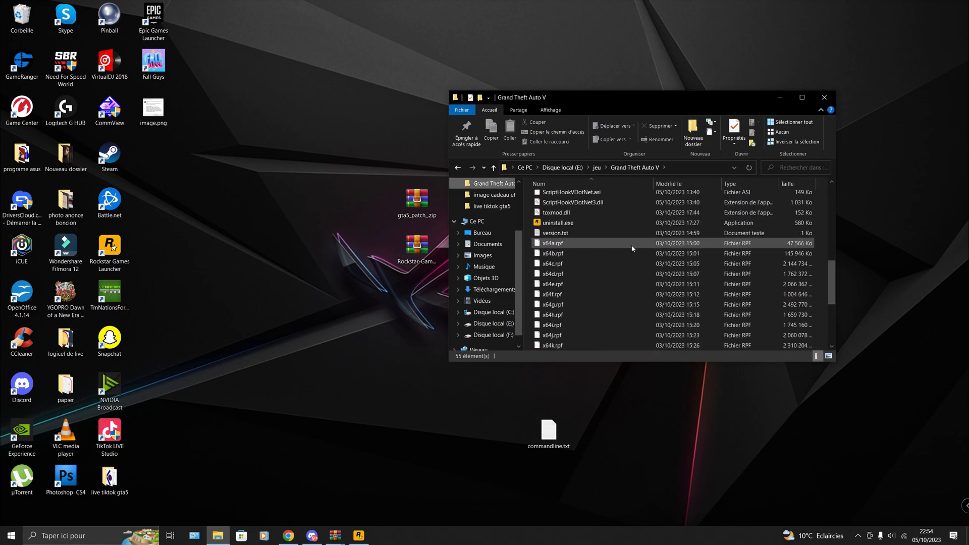
{"action": "scroll", "coordinate": [628, 249], "scroll_direction": "up", "scroll_amount": 3}
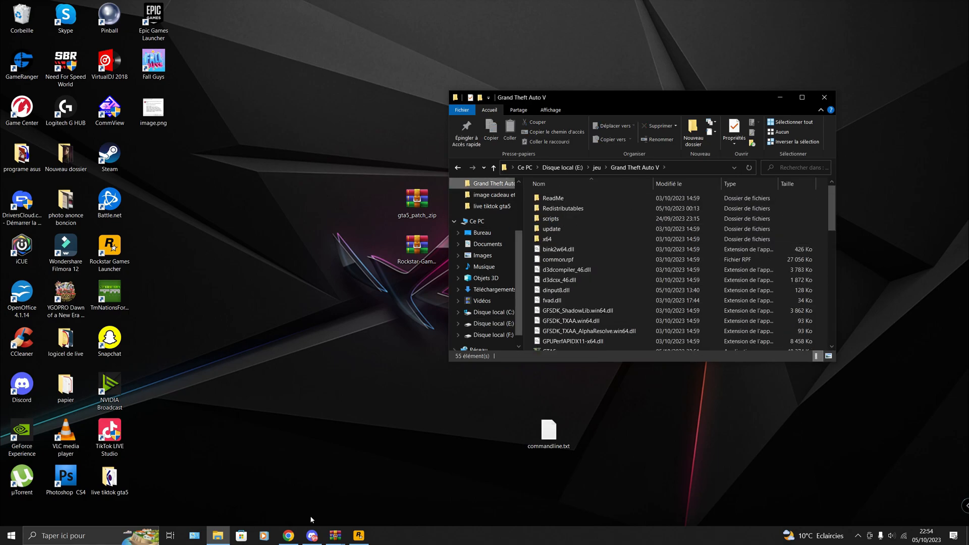
{"action": "left_click", "coordinate": [409, 211]}
{"action": "double_click", "coordinate": [409, 212]}
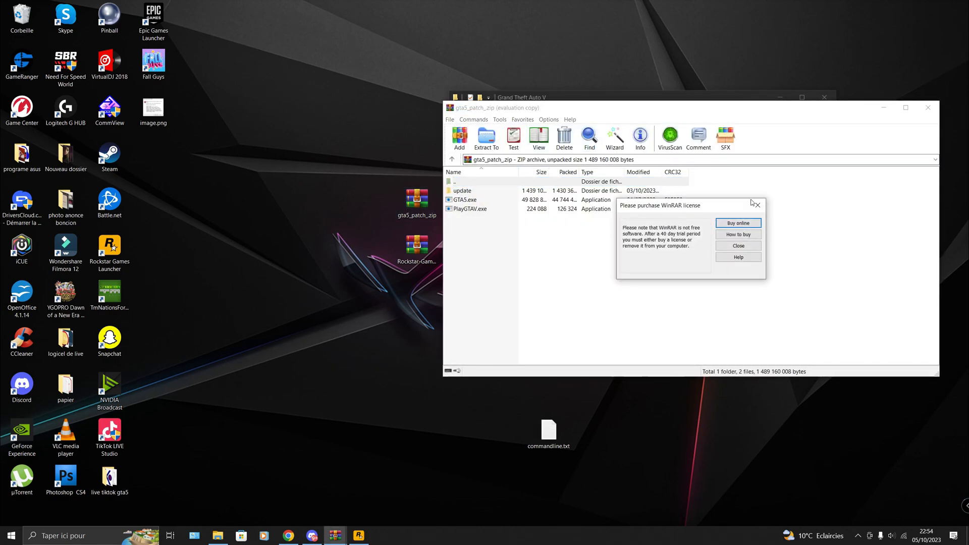
{"action": "left_click", "coordinate": [758, 204]}
{"action": "left_click_drag", "start_coordinate": [761, 108], "coordinate": [600, 336]}
Extract GTA5.exe from the patch archive into the Grand Theft Auto V folder, replacing the existing file with administrator rights, and close the archive
{"action": "left_click", "coordinate": [309, 428]}
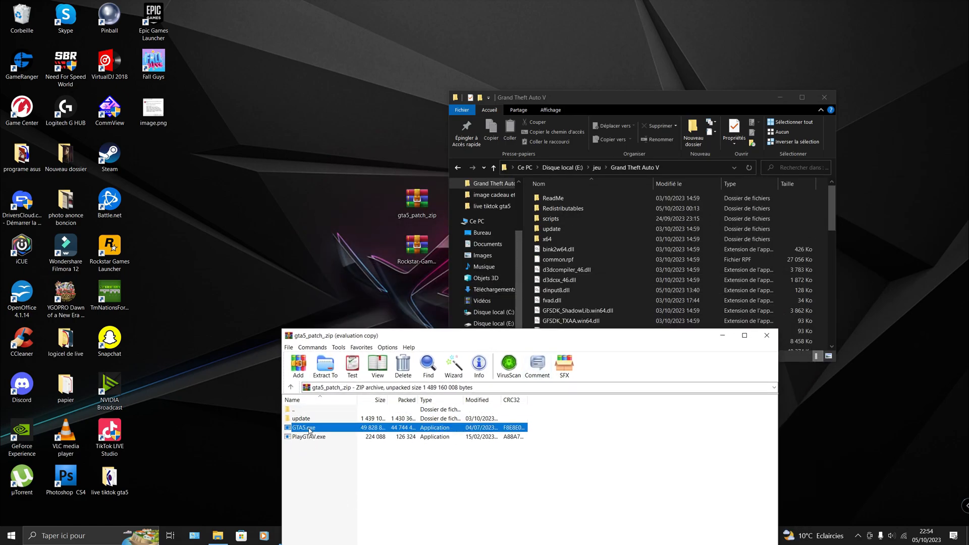
{"action": "left_click_drag", "start_coordinate": [309, 430], "coordinate": [528, 287]}
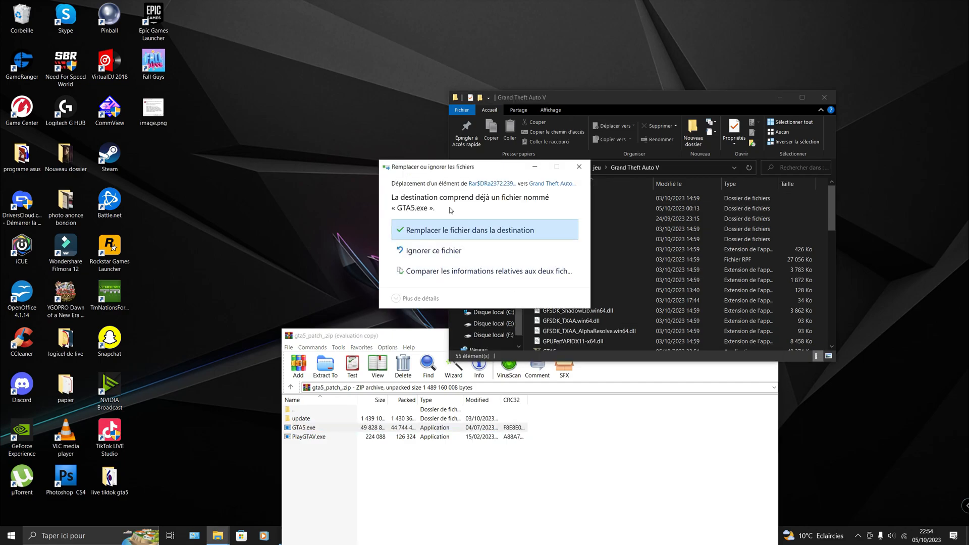
{"action": "left_click", "coordinate": [447, 231]}
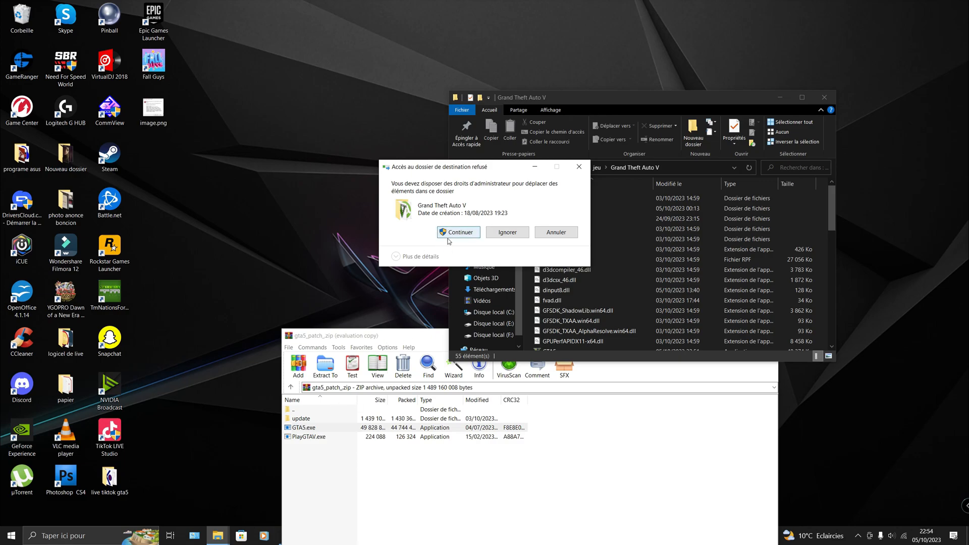
{"action": "left_click", "coordinate": [457, 232]}
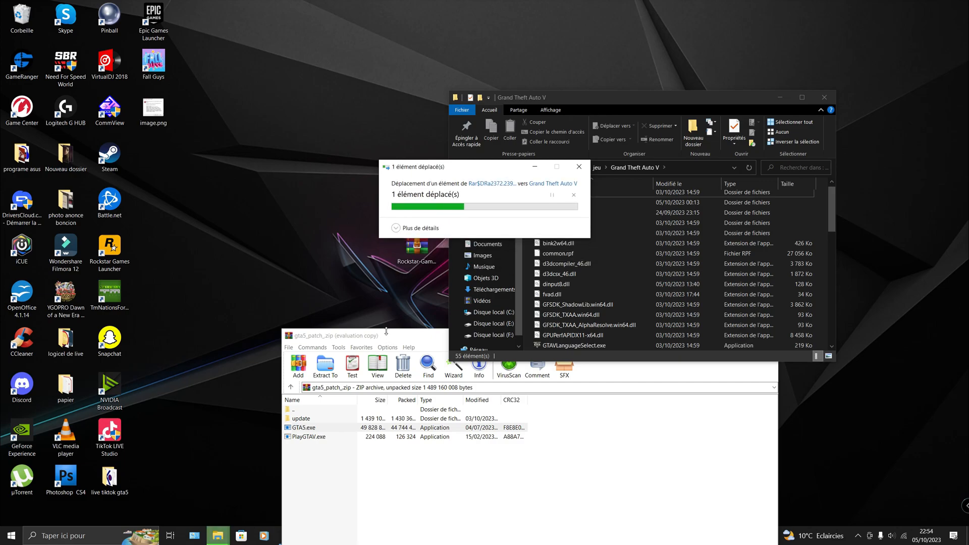
{"action": "left_click", "coordinate": [499, 337]}
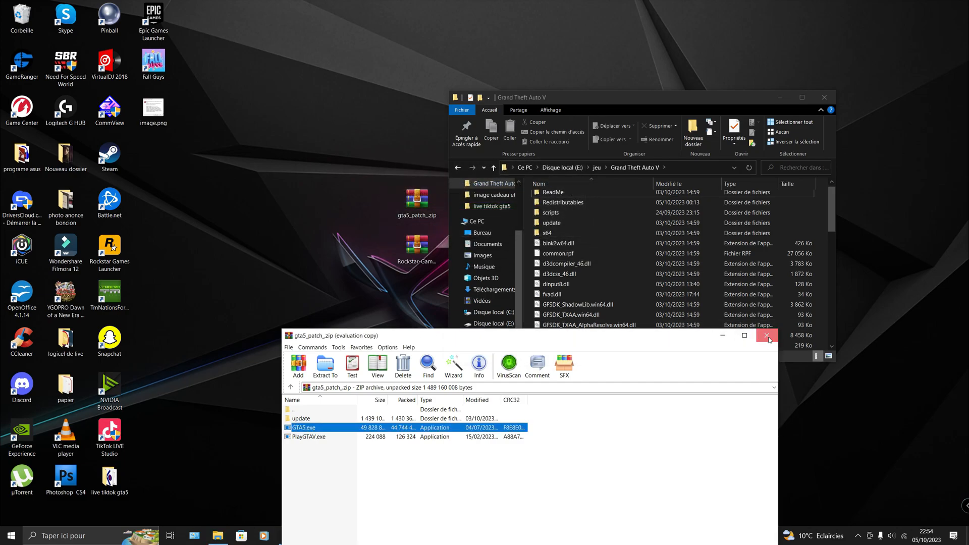
{"action": "left_click", "coordinate": [766, 335]}
Bring the minimized Rockstar Games Launcher window back to the front
{"action": "left_click", "coordinate": [359, 535]}
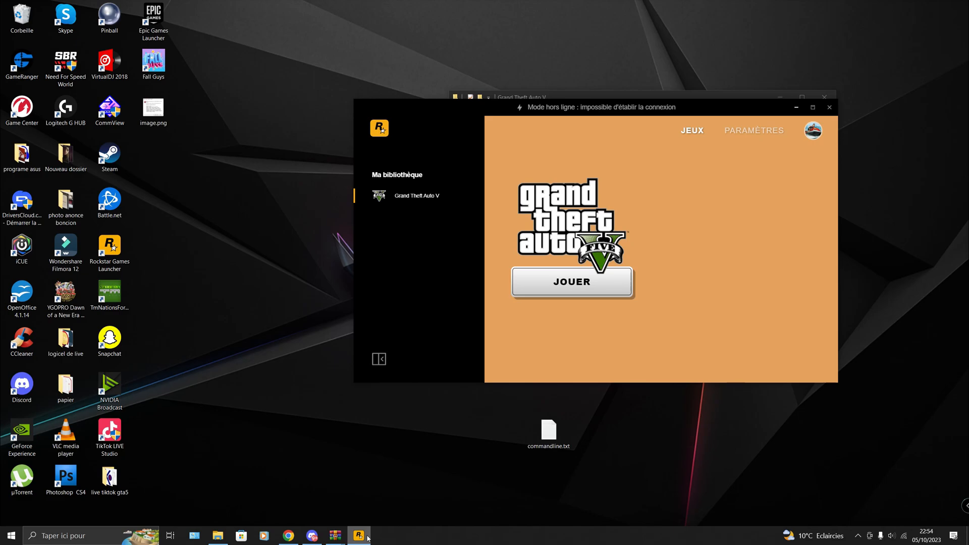
{"action": "left_click", "coordinate": [557, 296]}
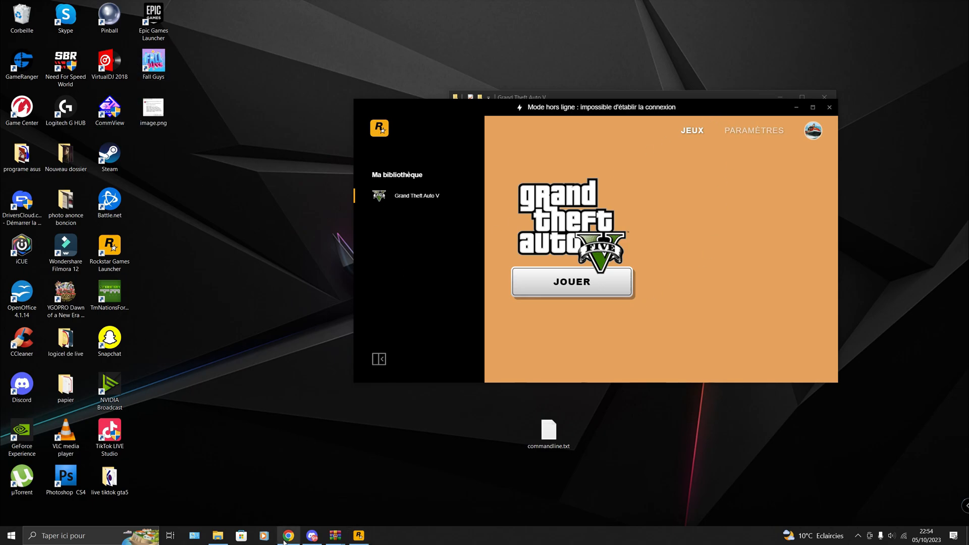
Run KeepMyLive-Brooxline-v1.14.3.exe from the live tiktok gta5 folder as administrator and install the KOTH mod integration with gta-install koth
{"action": "left_click", "coordinate": [219, 536]}
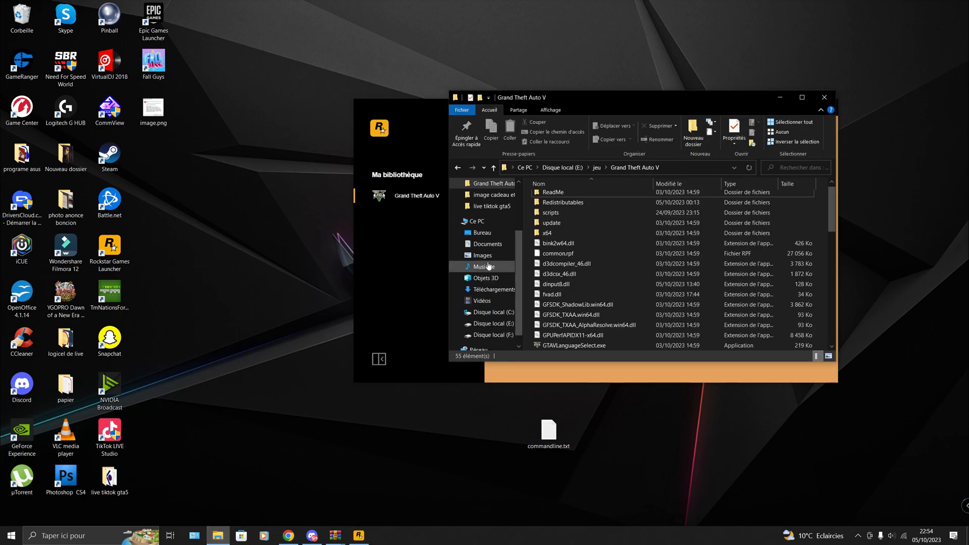
{"action": "scroll", "coordinate": [620, 308], "scroll_direction": "down", "scroll_amount": 10}
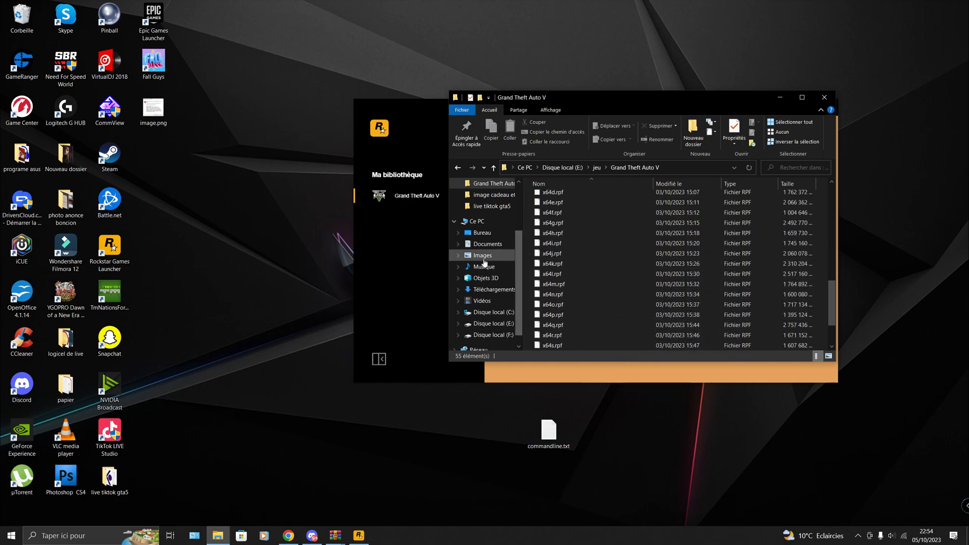
{"action": "double_click", "coordinate": [119, 475]}
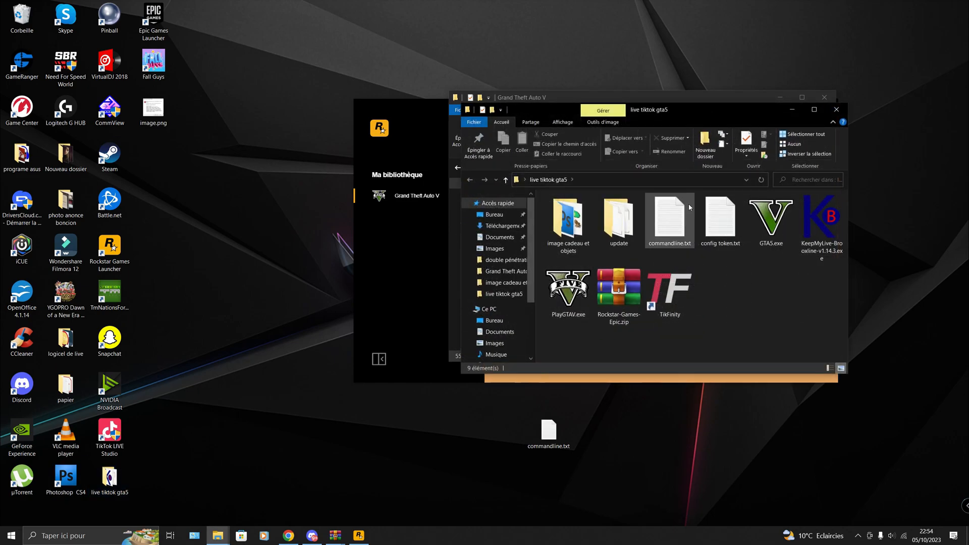
{"action": "right_click", "coordinate": [833, 227]}
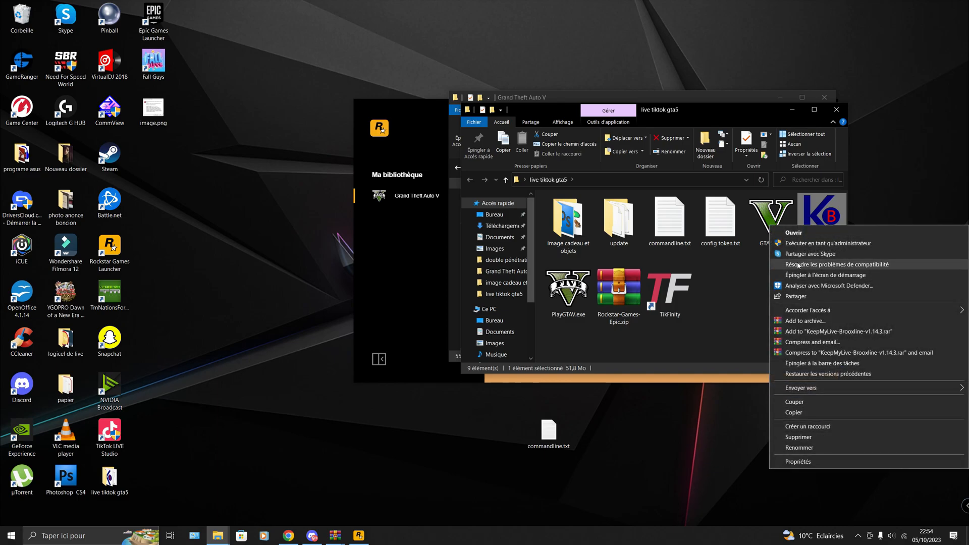
{"action": "left_click", "coordinate": [817, 244]}
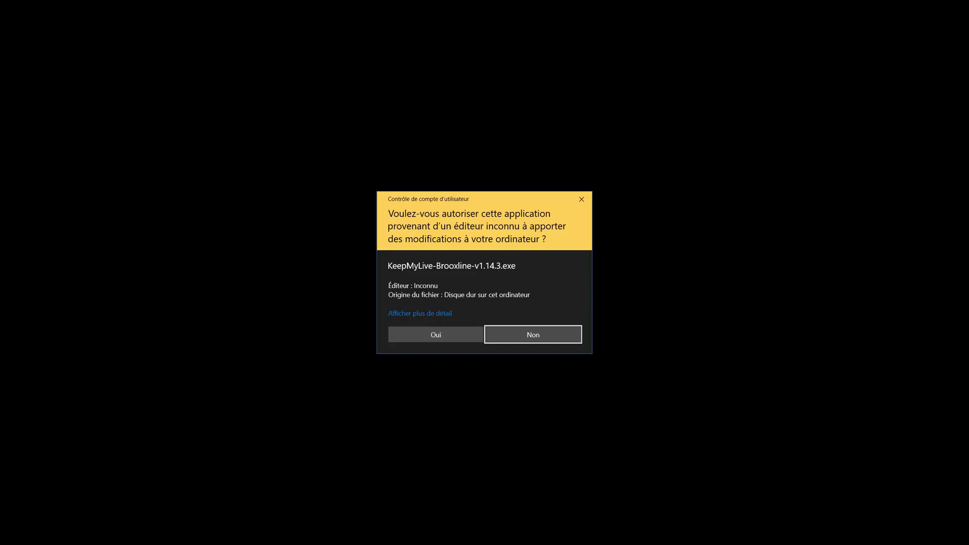
{"action": "left_click", "coordinate": [410, 332]}
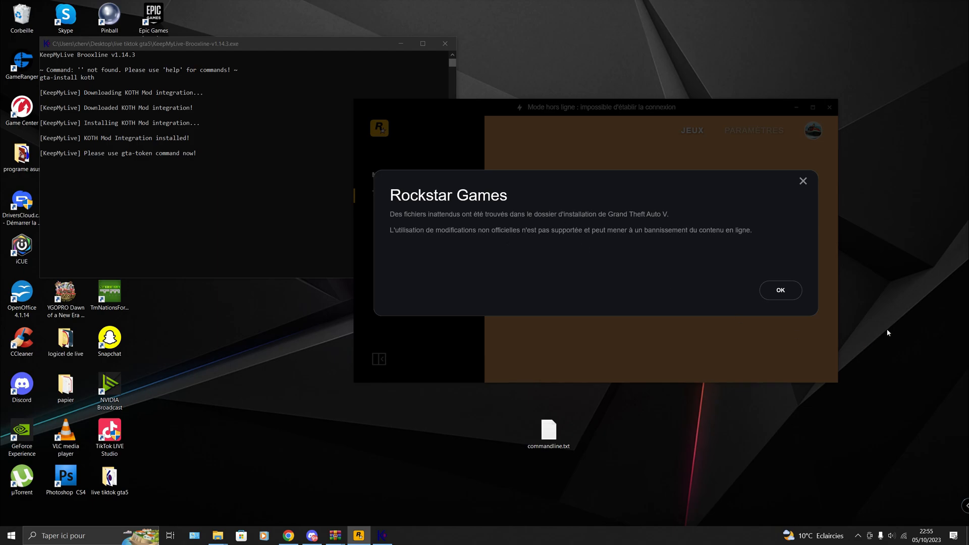
Accept the launcher's notice about unexpected files in the installation folder to start Grand Theft Auto V
{"action": "left_click", "coordinate": [784, 293]}
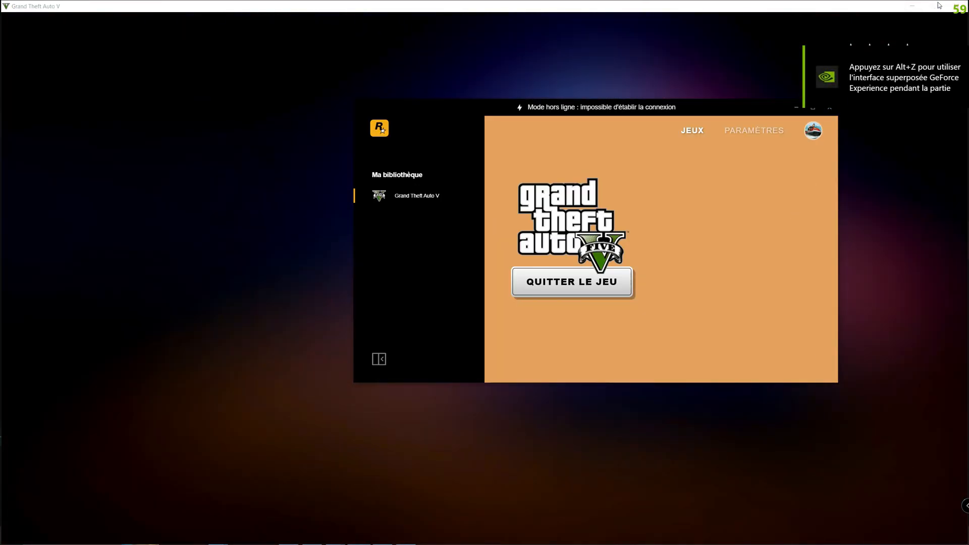
Quit Grand Theft Auto V with confirmation, minimize the KeepMyLive console and close the Rockstar Games Launcher window
{"action": "left_click", "coordinate": [956, 6]}
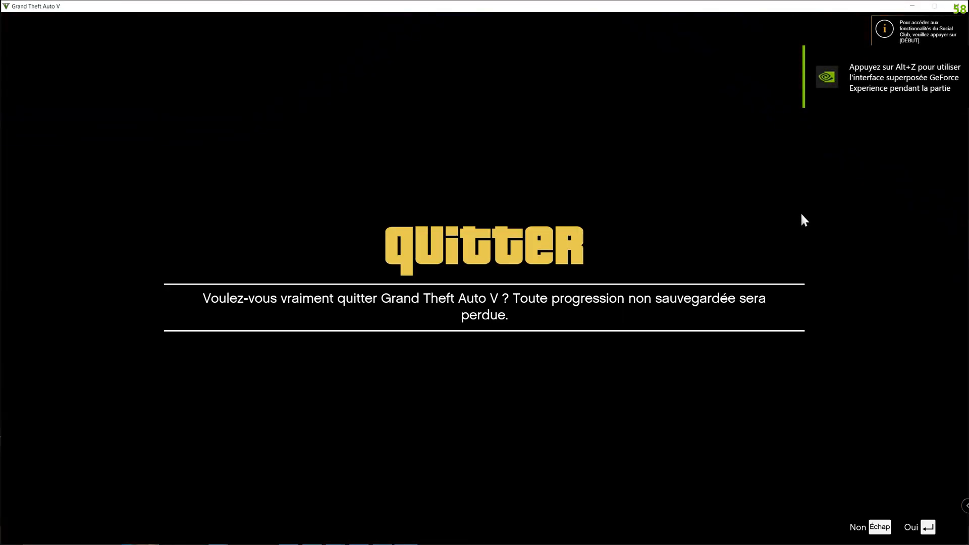
{"action": "key", "text": "Return"}
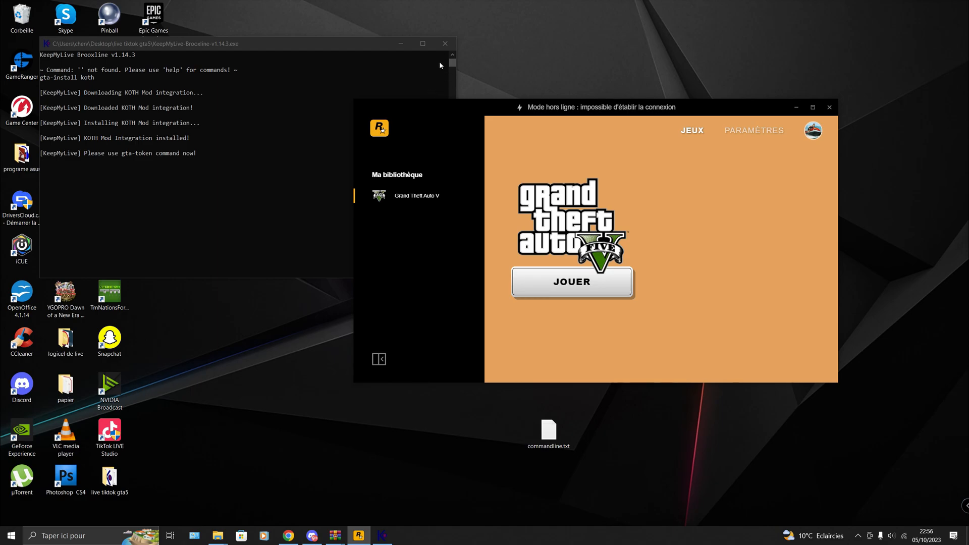
{"action": "left_click", "coordinate": [401, 44]}
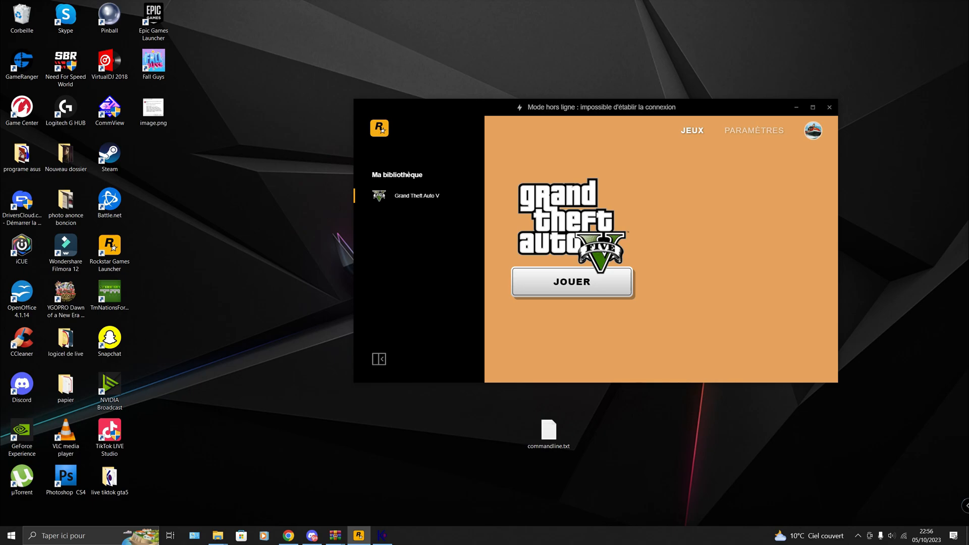
{"action": "left_click", "coordinate": [828, 108]}
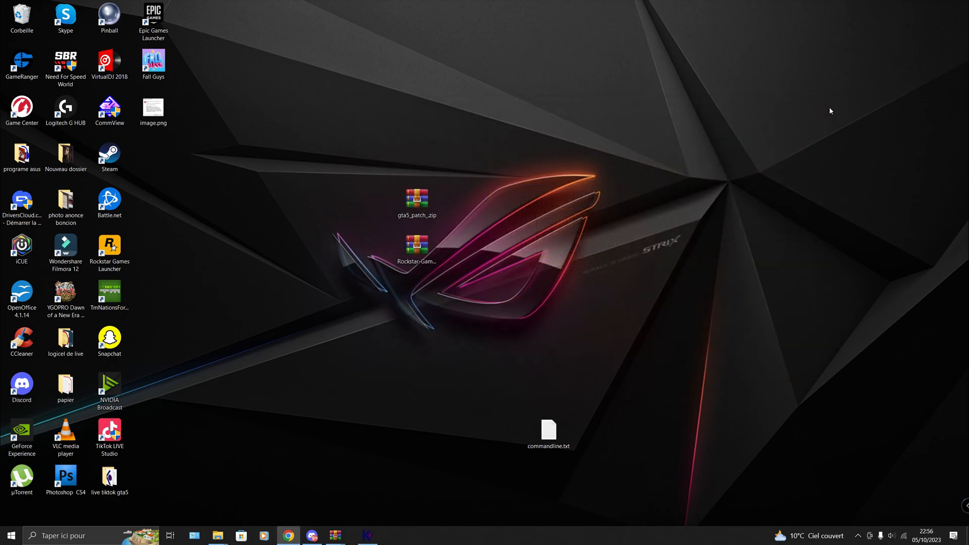
Open the Rockstar Games Launcher shortcut's file location, delete commandline.txt from that folder and close the shortcut's properties
{"action": "right_click", "coordinate": [126, 251]}
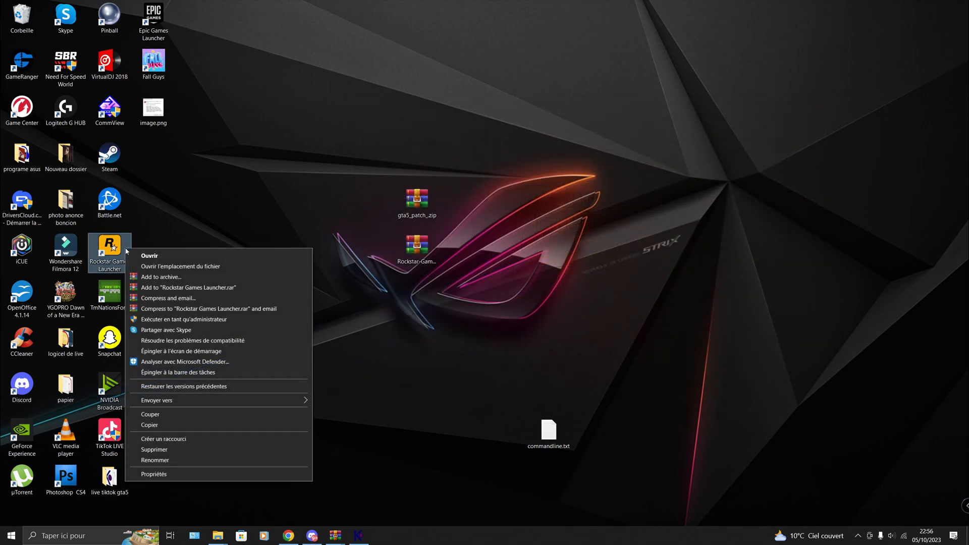
{"action": "left_click", "coordinate": [185, 474]}
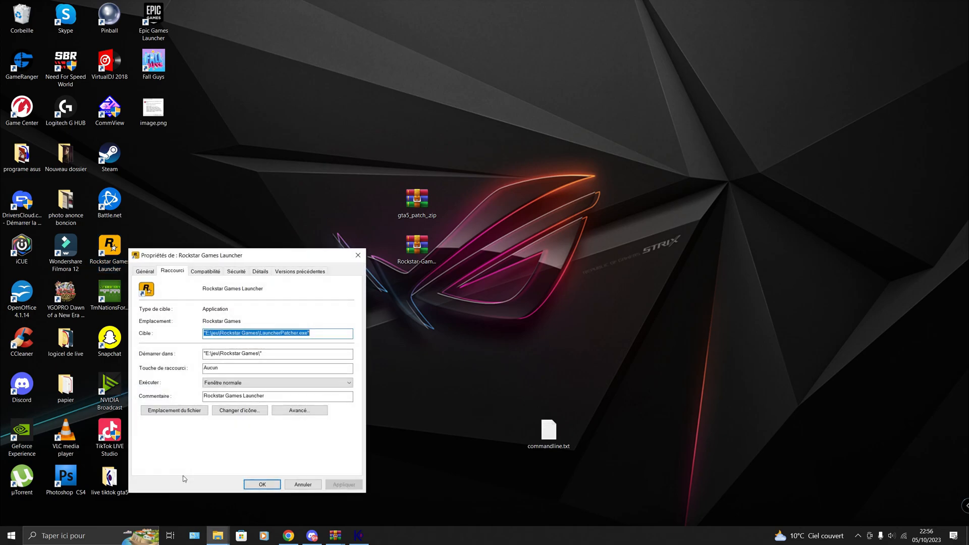
{"action": "left_click", "coordinate": [169, 411]}
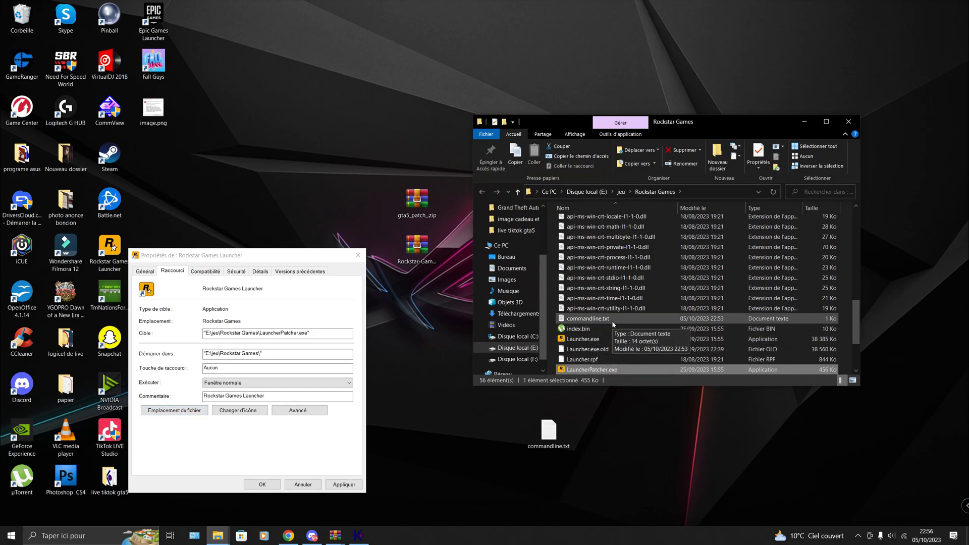
{"action": "left_click", "coordinate": [613, 322]}
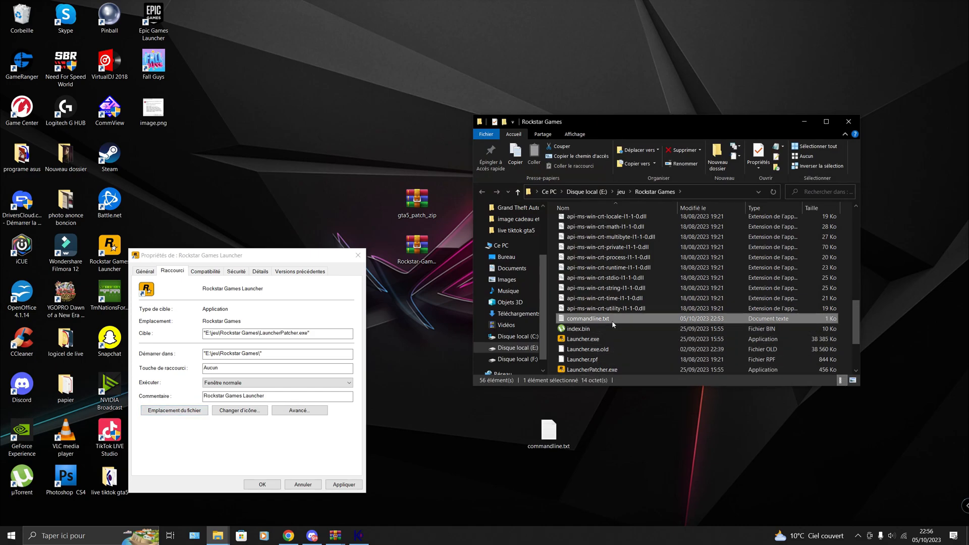
{"action": "right_click", "coordinate": [613, 324]}
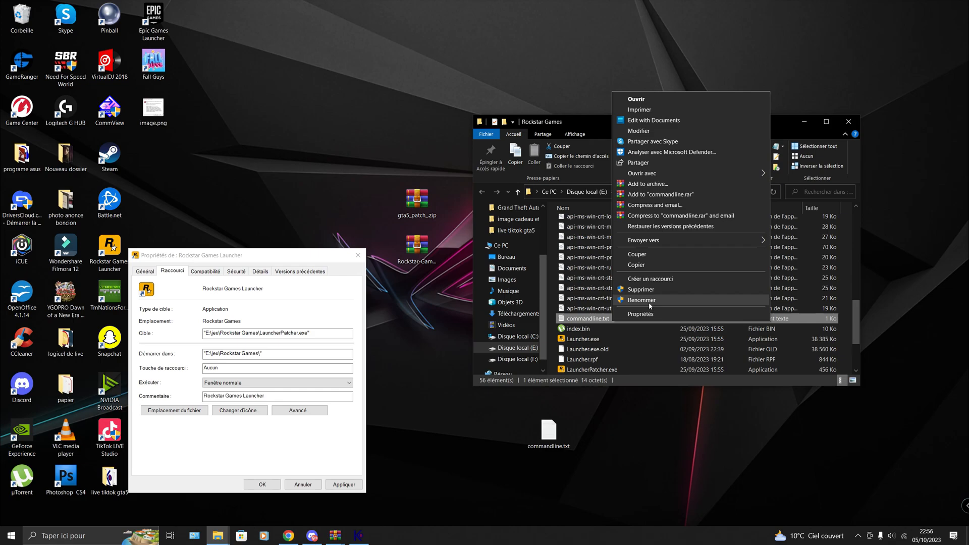
{"action": "left_click", "coordinate": [649, 292]}
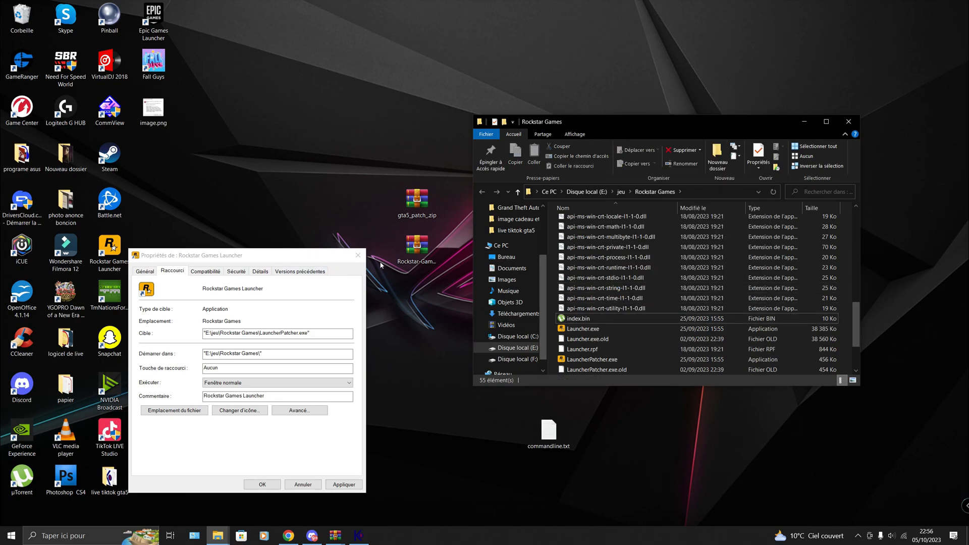
{"action": "left_click", "coordinate": [358, 256]}
Launch the Rockstar Games Launcher online, start the Grand Theft Auto V update and minimize the launcher
{"action": "double_click", "coordinate": [117, 250]}
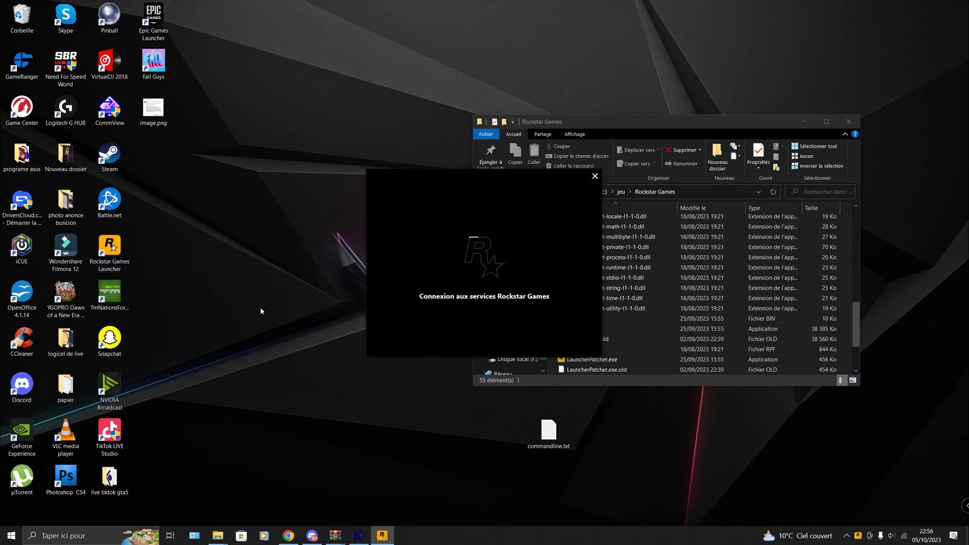
{"action": "left_click", "coordinate": [567, 284]}
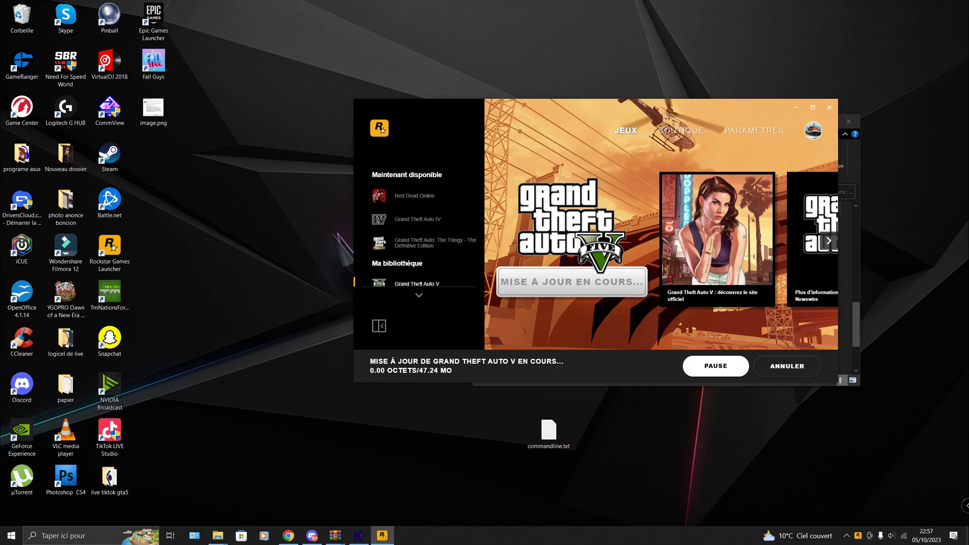
{"action": "left_click_drag", "start_coordinate": [548, 430], "coordinate": [555, 468]}
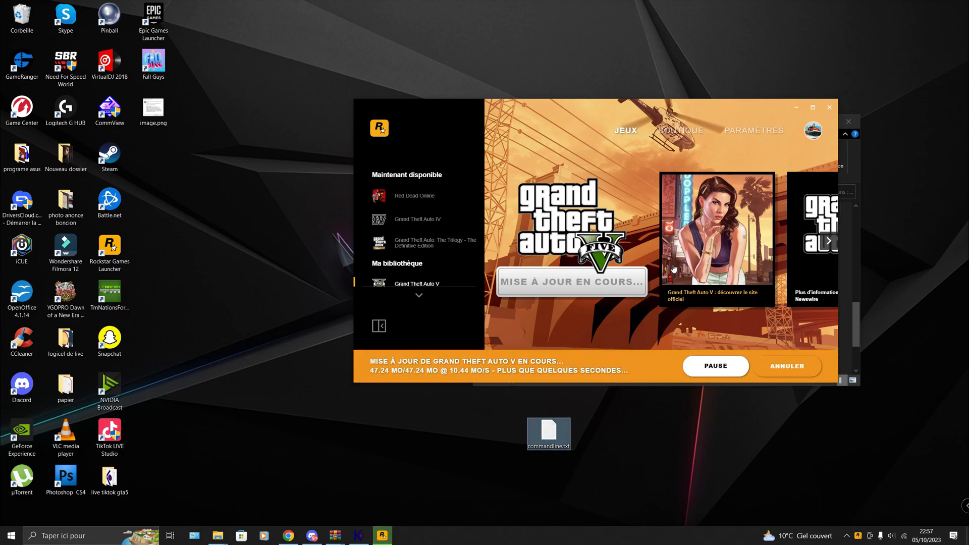
{"action": "left_click", "coordinate": [796, 107]}
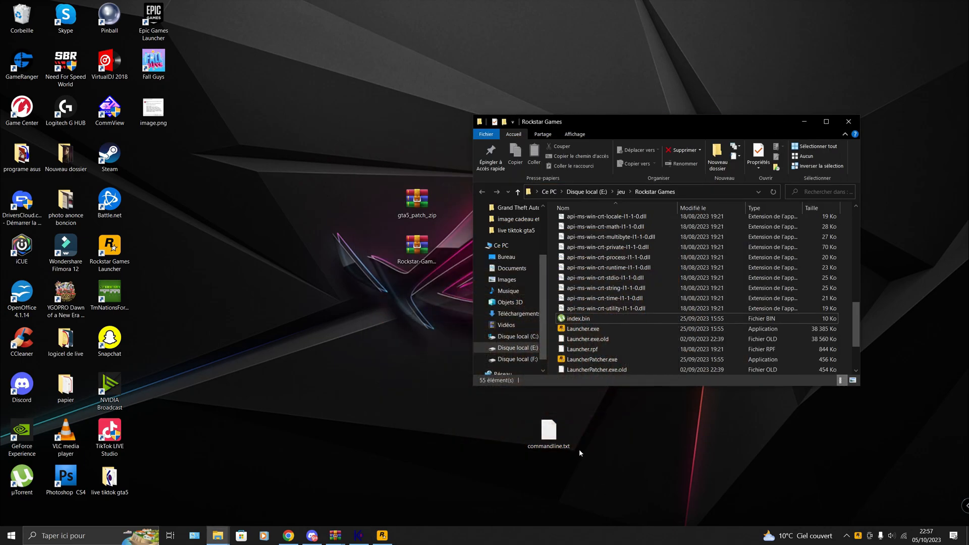
Quit the Rockstar Games Launcher running in the background and copy commandline.txt from the desktop back into the Rockstar Games folder
{"action": "right_click", "coordinate": [858, 539]}
{"action": "left_click", "coordinate": [868, 531]}
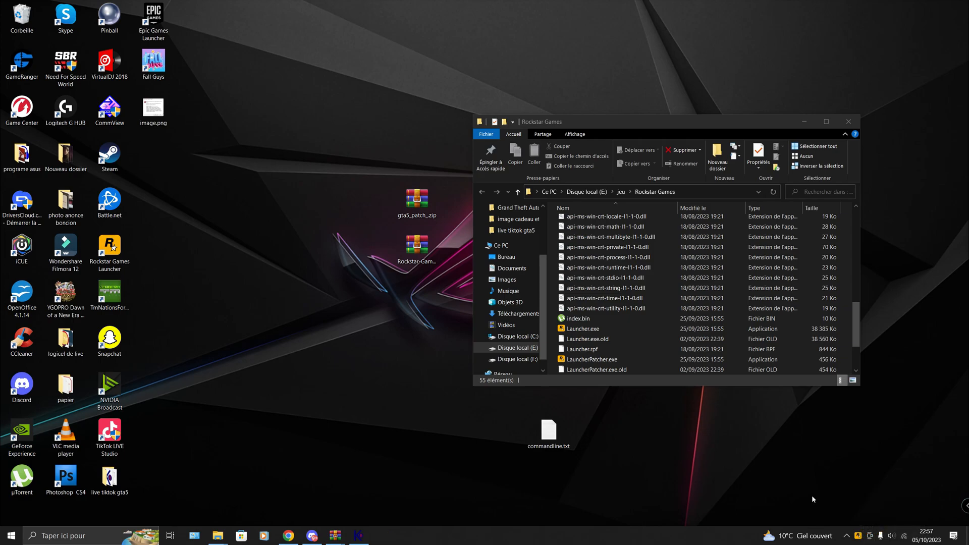
{"action": "left_click_drag", "start_coordinate": [544, 452], "coordinate": [639, 327]}
{"action": "left_click", "coordinate": [458, 232]}
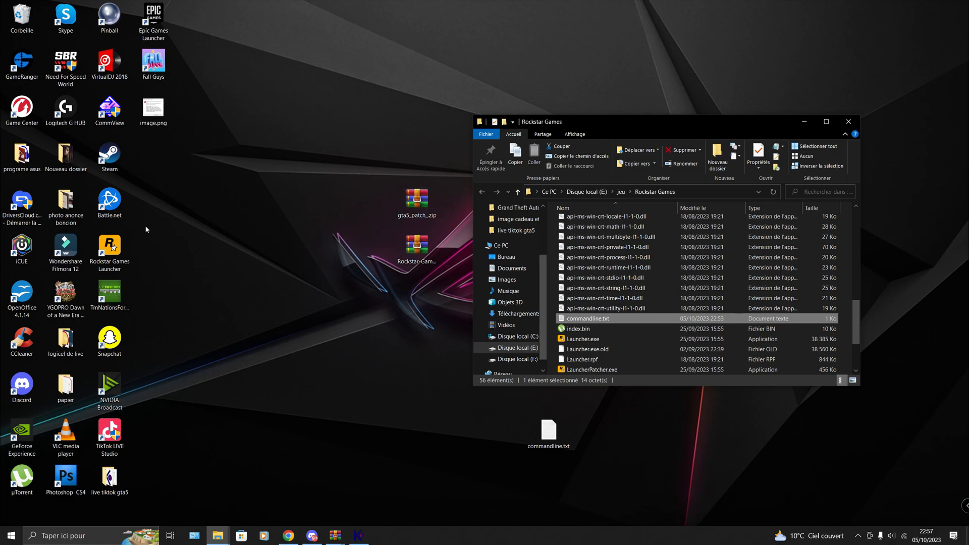
Restart the Rockstar Games Launcher from its desktop shortcut and move its window over the open Rockstar Games folder
{"action": "left_click", "coordinate": [120, 251]}
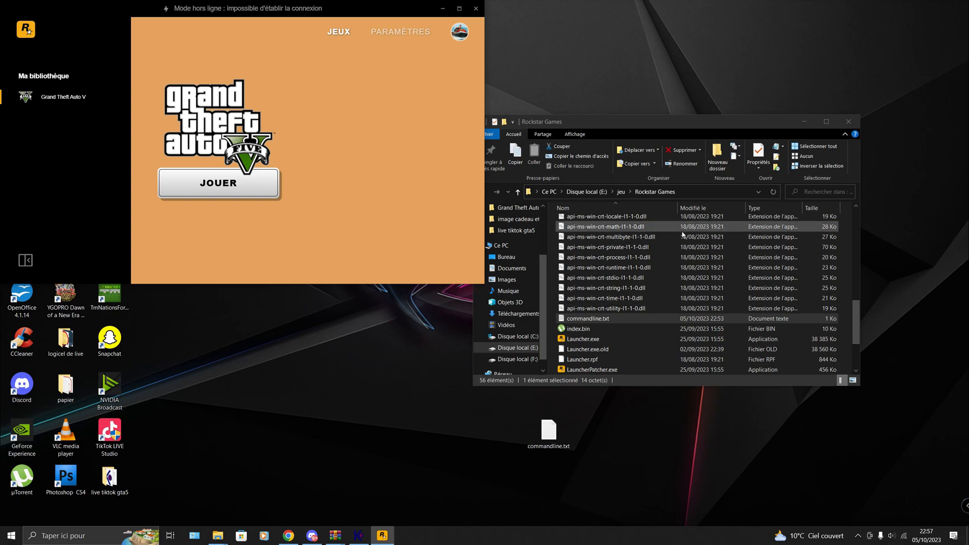
{"action": "left_click_drag", "start_coordinate": [370, 9], "coordinate": [825, 147]}
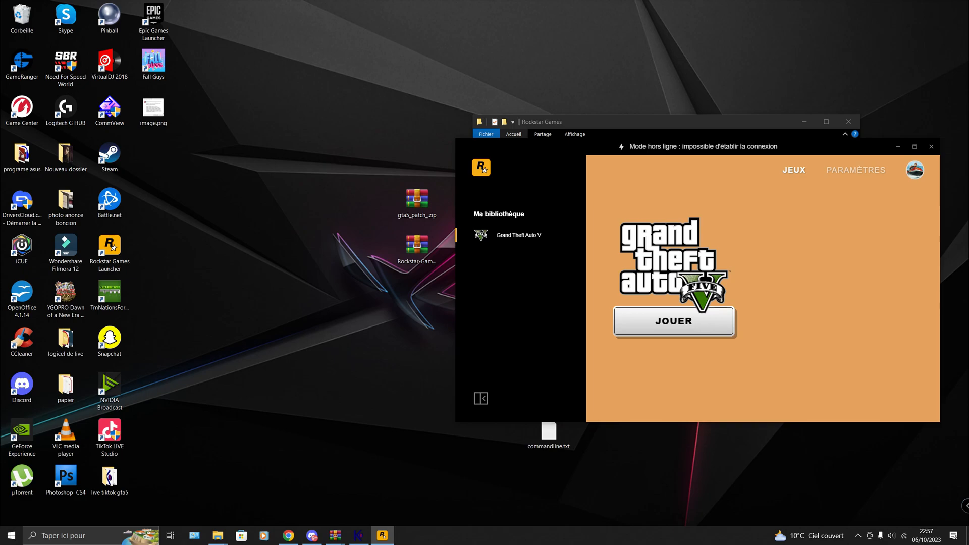
Move the gta5_patch_zip archive higher on the desktop, away from the windows, and minimize the launcher
{"action": "left_click_drag", "start_coordinate": [417, 200], "coordinate": [381, 140]}
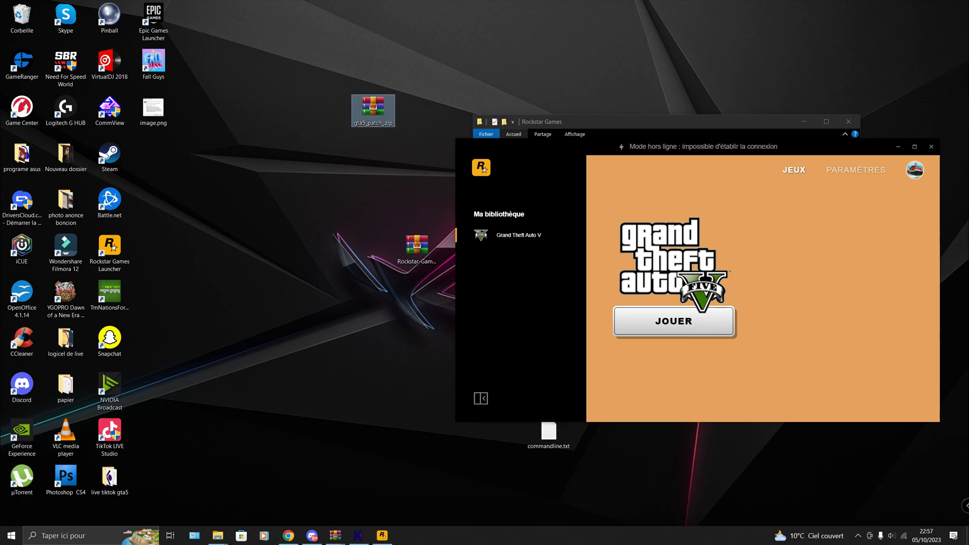
{"action": "left_click_drag", "start_coordinate": [378, 111], "coordinate": [472, 173]}
{"action": "left_click_drag", "start_coordinate": [444, 227], "coordinate": [461, 182]}
{"action": "left_click", "coordinate": [898, 147]}
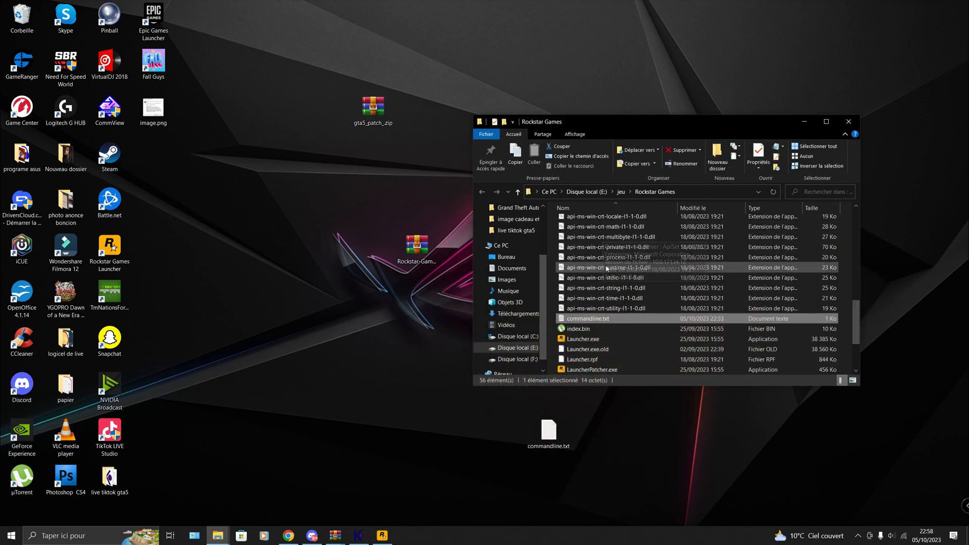
Switch to the Grand Theft Auto V folder and examine its Redistributables subfolder, where Rockstar-Games-Epic.exe belongs
{"action": "scroll", "coordinate": [606, 268], "scroll_direction": "up", "scroll_amount": 8}
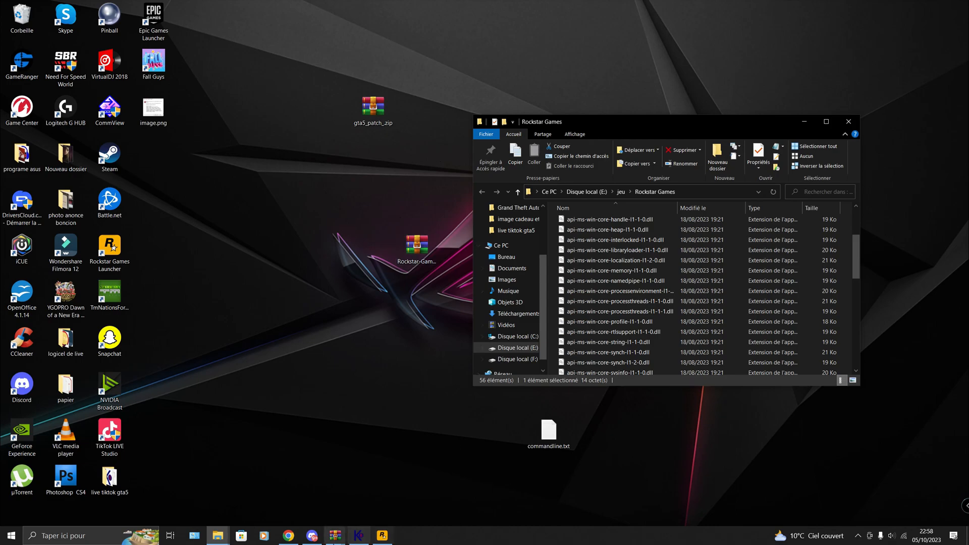
{"action": "mouse_move", "coordinate": [225, 539]}
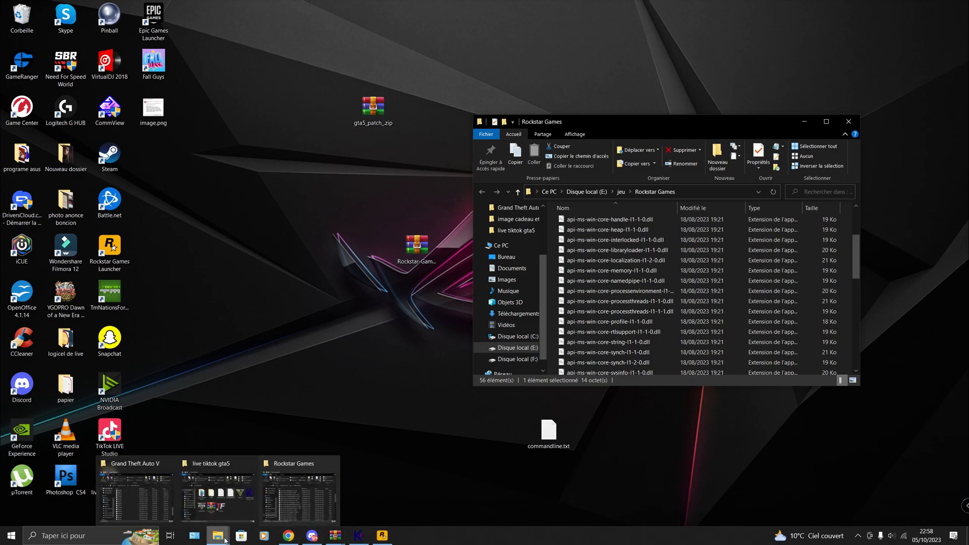
{"action": "left_click", "coordinate": [288, 504]}
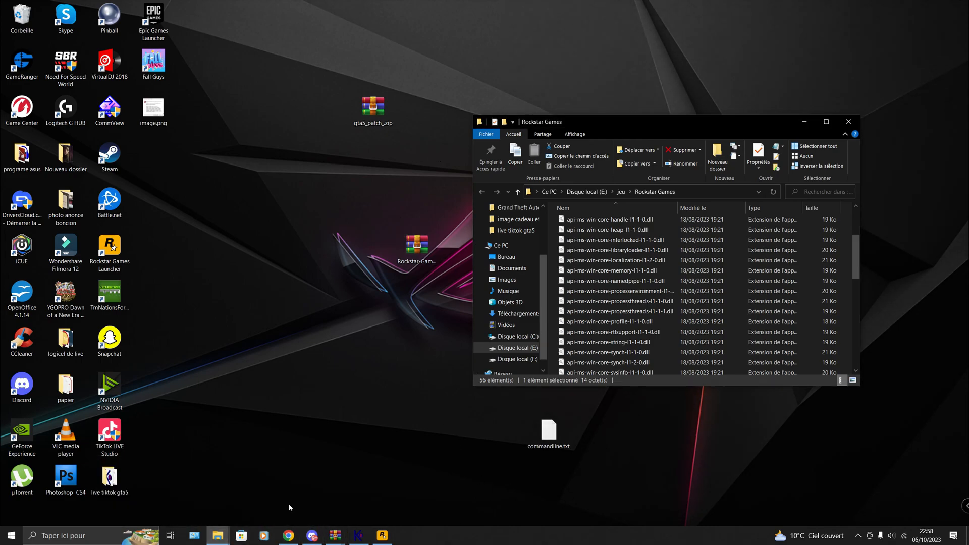
{"action": "left_click", "coordinate": [218, 536]}
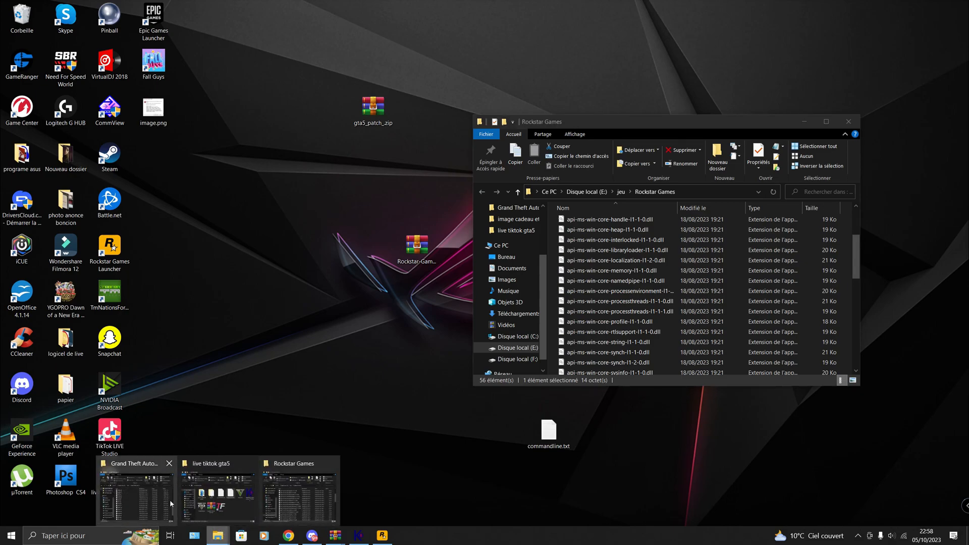
{"action": "left_click", "coordinate": [134, 497]}
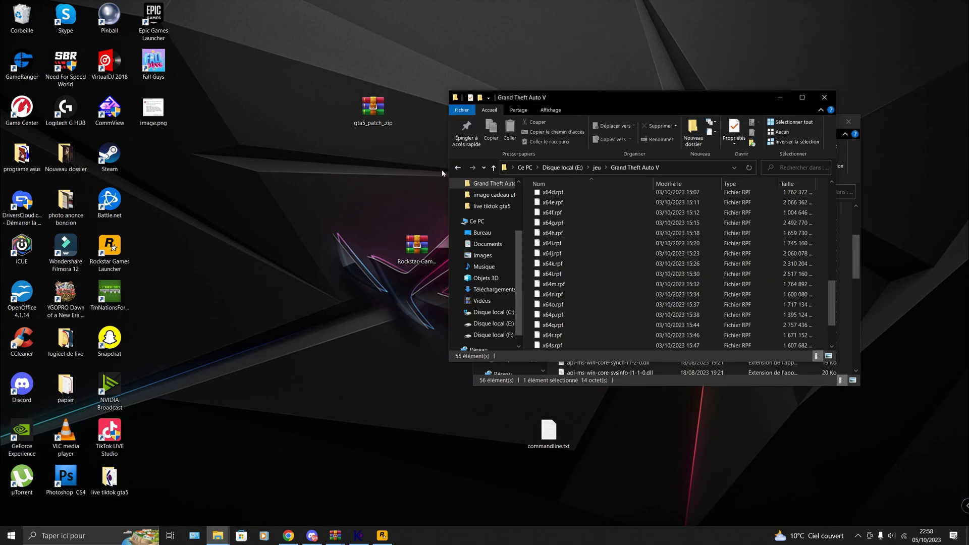
{"action": "scroll", "coordinate": [567, 230], "scroll_direction": "up", "scroll_amount": 10}
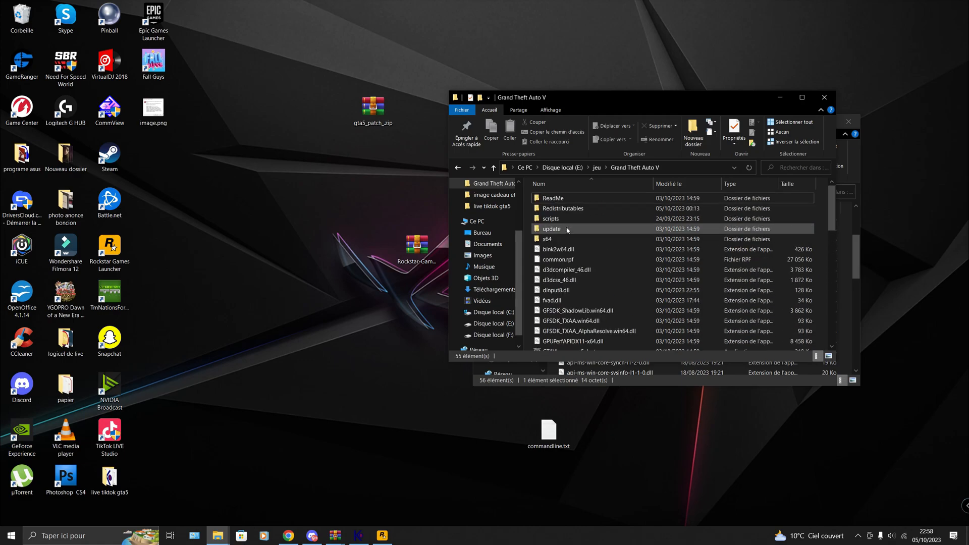
{"action": "left_click", "coordinate": [554, 209]}
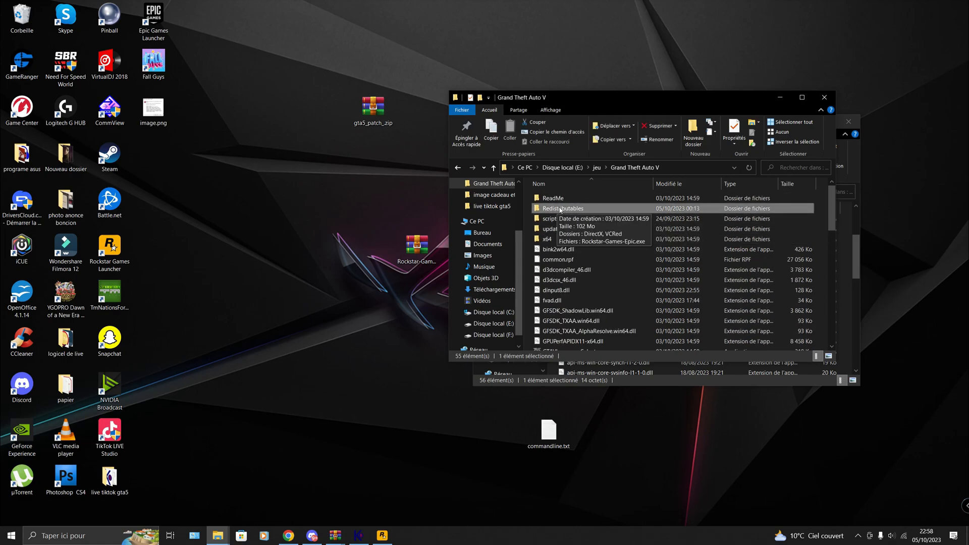
{"action": "double_click", "coordinate": [564, 213]}
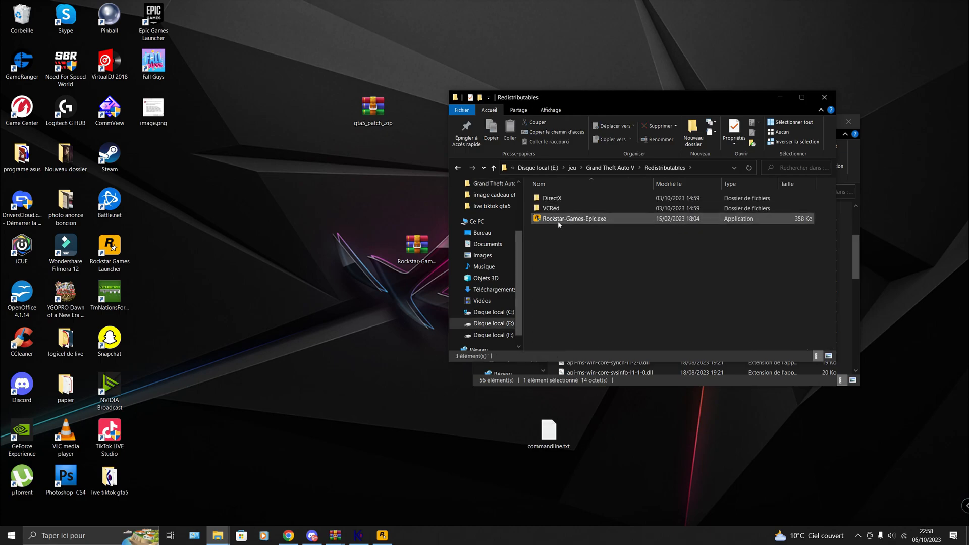
{"action": "left_click", "coordinate": [458, 168]}
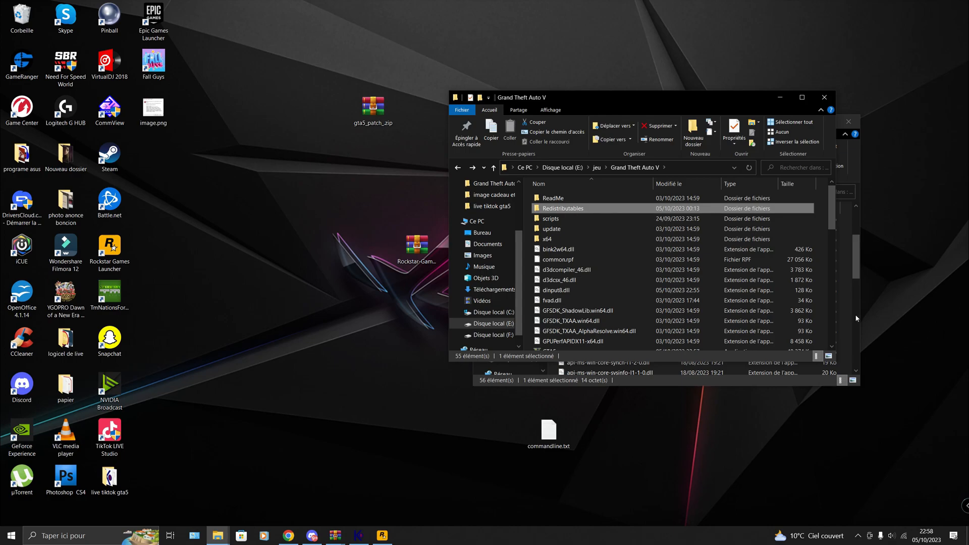
{"action": "double_click", "coordinate": [575, 210]}
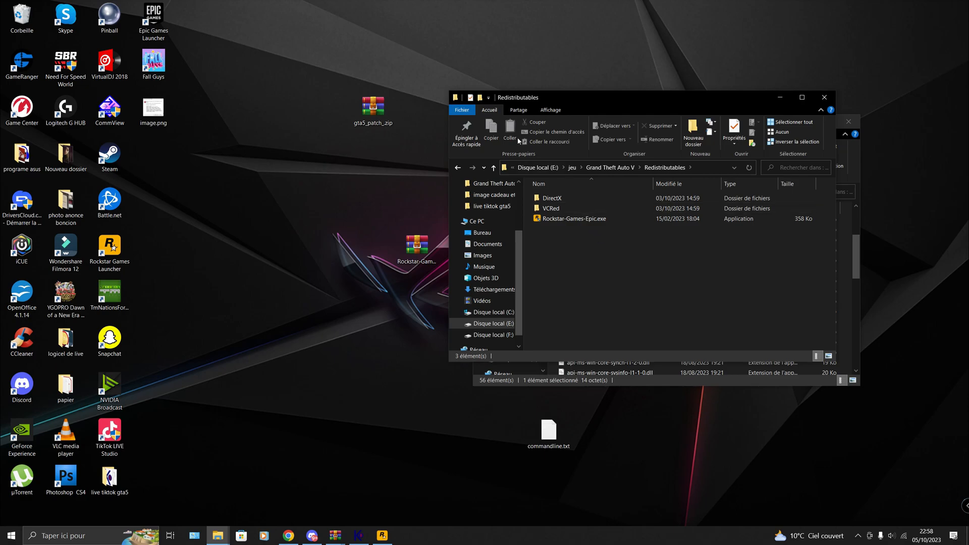
{"action": "left_click", "coordinate": [458, 168]}
Look through the program files in the Grand Theft Auto V folder around GTA5.exe and close its window
{"action": "scroll", "coordinate": [607, 286], "scroll_direction": "down", "scroll_amount": 4}
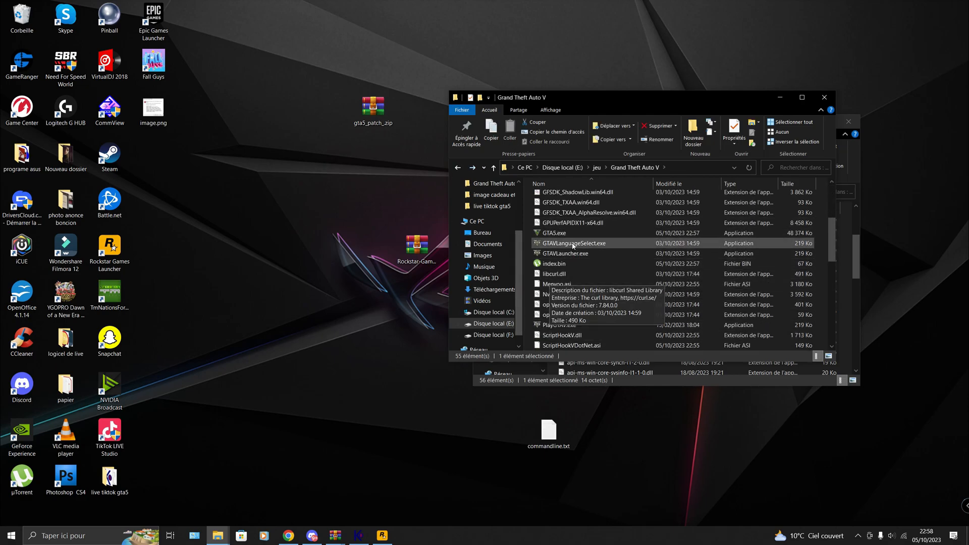
{"action": "scroll", "coordinate": [573, 246], "scroll_direction": "up", "scroll_amount": 4}
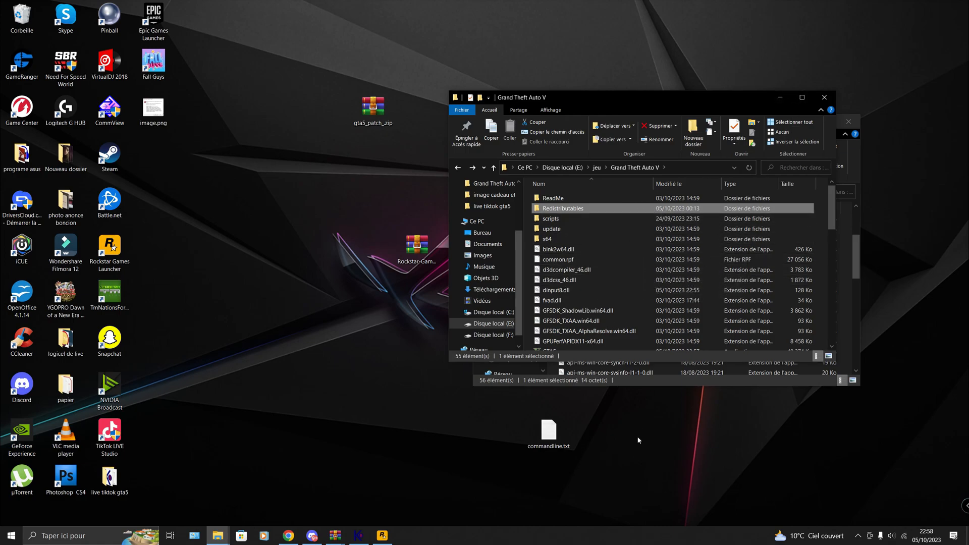
{"action": "left_click", "coordinate": [825, 96]}
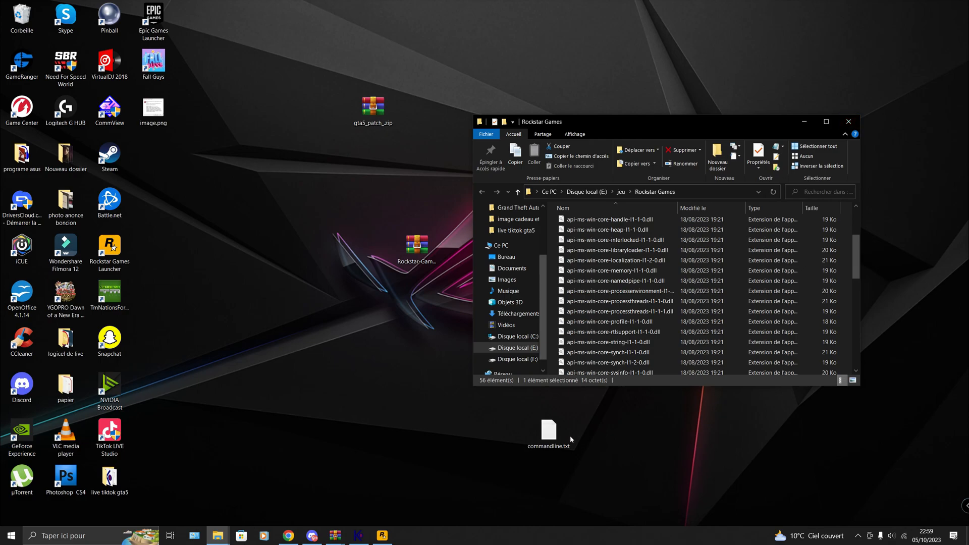
Place commandline.txt and Rockstar-Games-Epic.zip near gta5_patch_zip on the desktop and show commandline.txt in the Rockstar Games folder
{"action": "left_click_drag", "start_coordinate": [549, 433], "coordinate": [492, 66]}
{"action": "left_click_drag", "start_coordinate": [421, 251], "coordinate": [367, 163]}
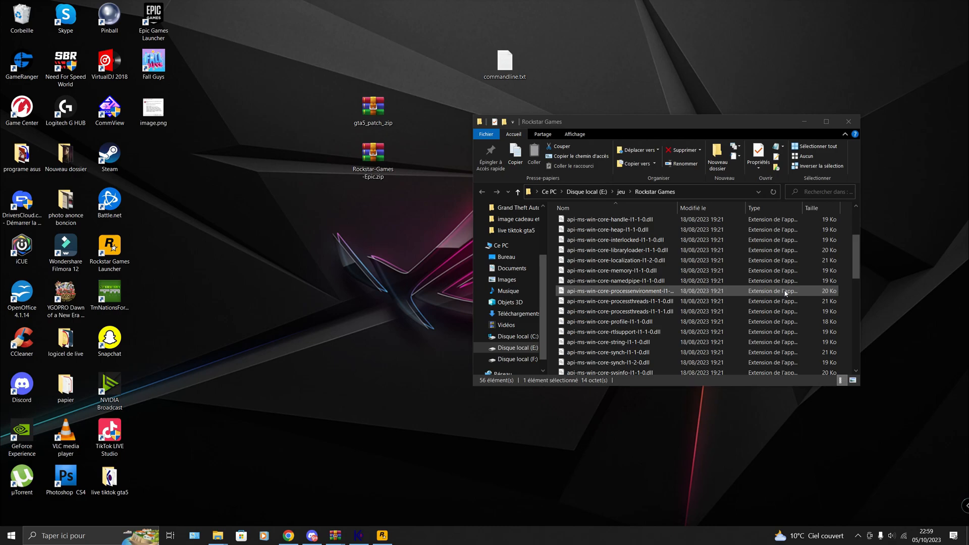
{"action": "scroll", "coordinate": [617, 322], "scroll_direction": "down", "scroll_amount": 10}
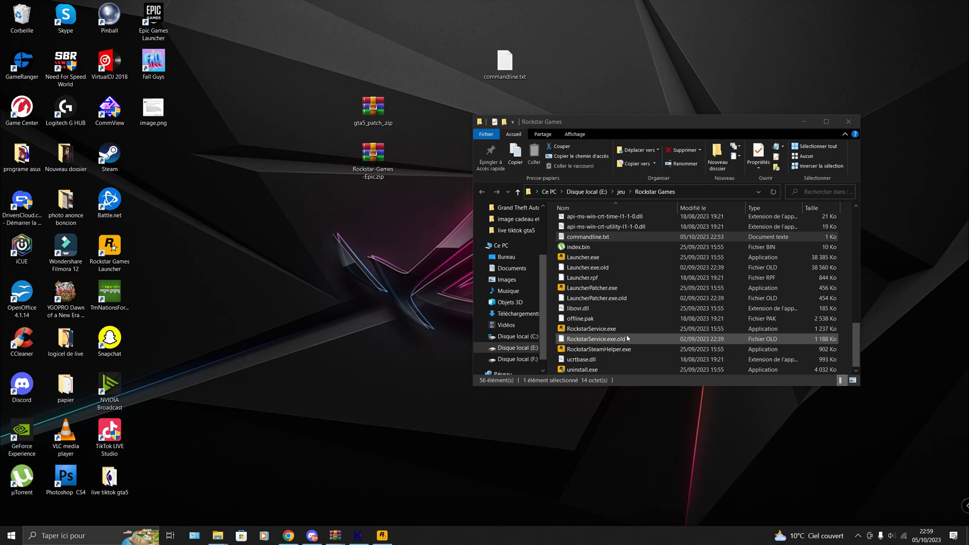
Look through the Rockstar Games folder and highlight commandline.txt among the launcher files
{"action": "scroll", "coordinate": [627, 337], "scroll_direction": "up", "scroll_amount": 13}
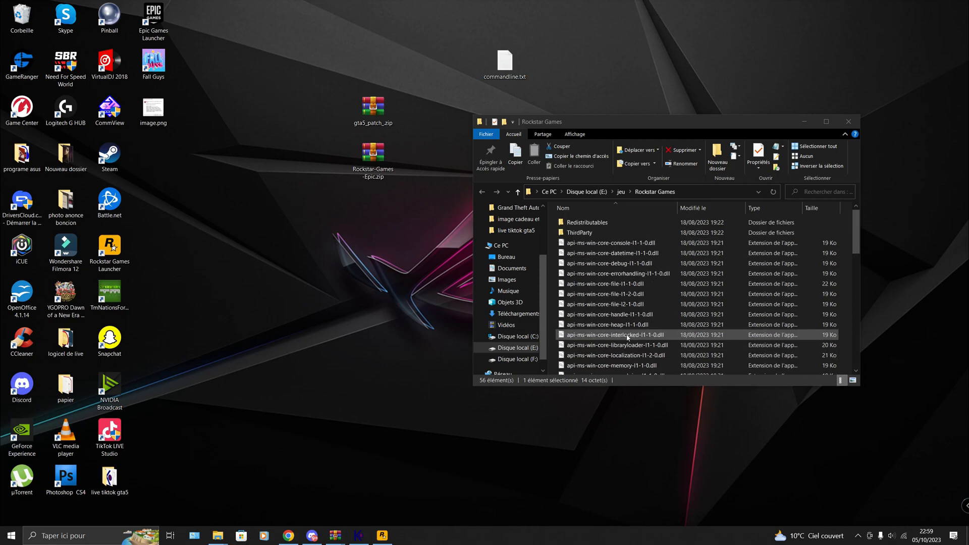
{"action": "scroll", "coordinate": [628, 337], "scroll_direction": "down", "scroll_amount": 12}
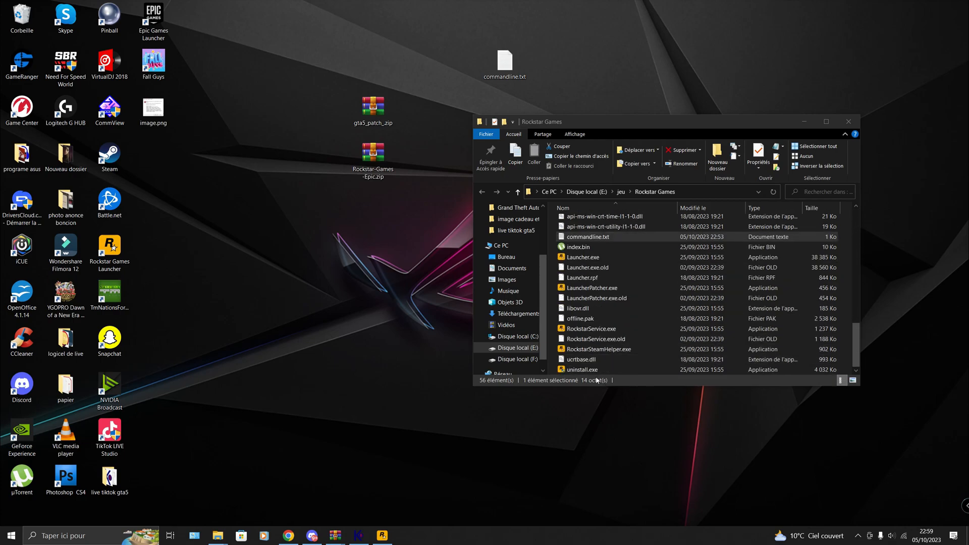
{"action": "scroll", "coordinate": [585, 268], "scroll_direction": "up", "scroll_amount": 1}
{"action": "left_click", "coordinate": [584, 261]}
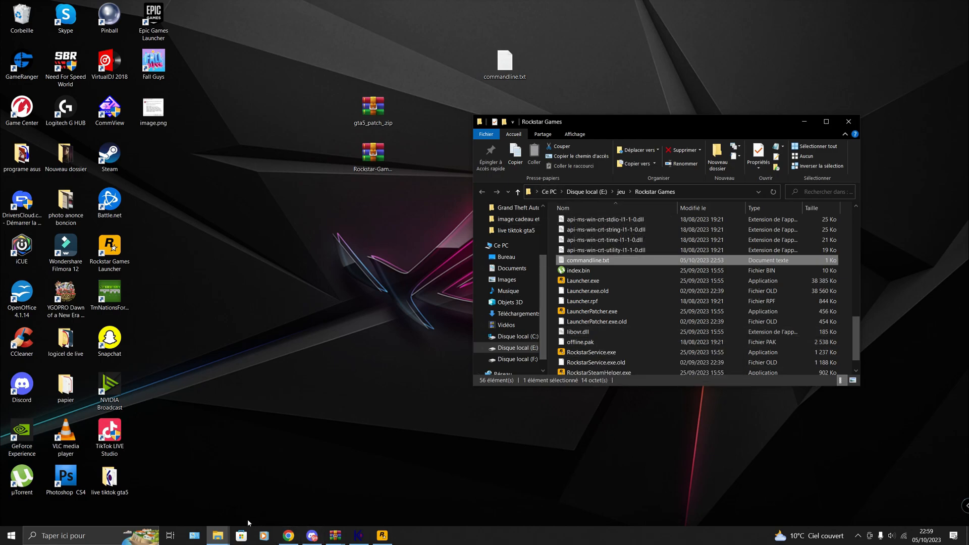
Go to the Grand Theft Auto V folder, point out ScriptHookV.dll among the mod files and close the window
{"action": "left_click", "coordinate": [218, 534]}
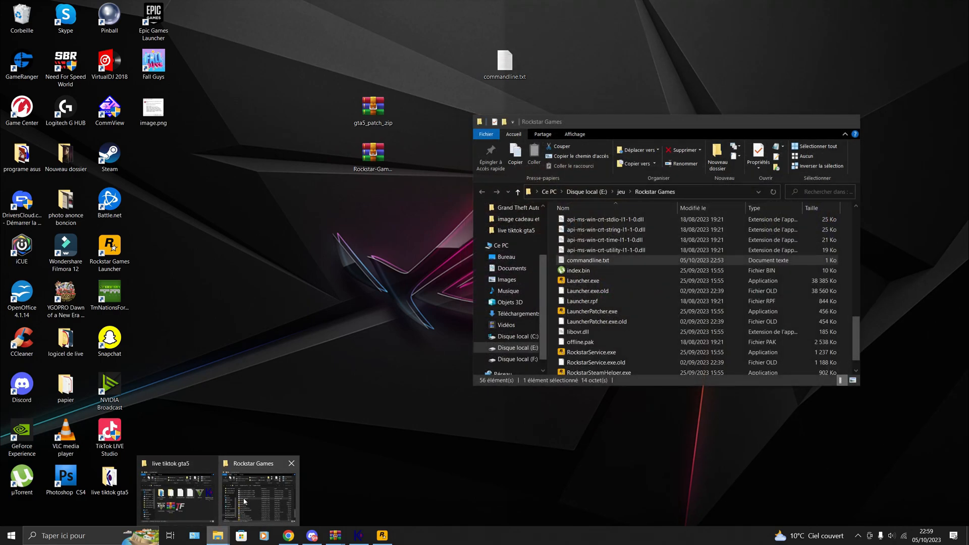
{"action": "left_click", "coordinate": [507, 209]}
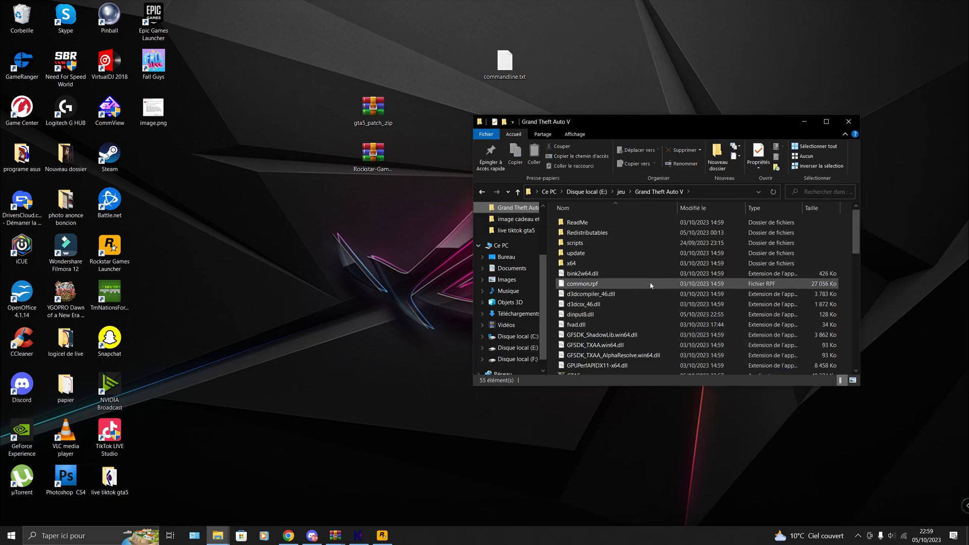
{"action": "scroll", "coordinate": [651, 286], "scroll_direction": "down", "scroll_amount": 1}
{"action": "scroll", "coordinate": [650, 285], "scroll_direction": "down", "scroll_amount": 3}
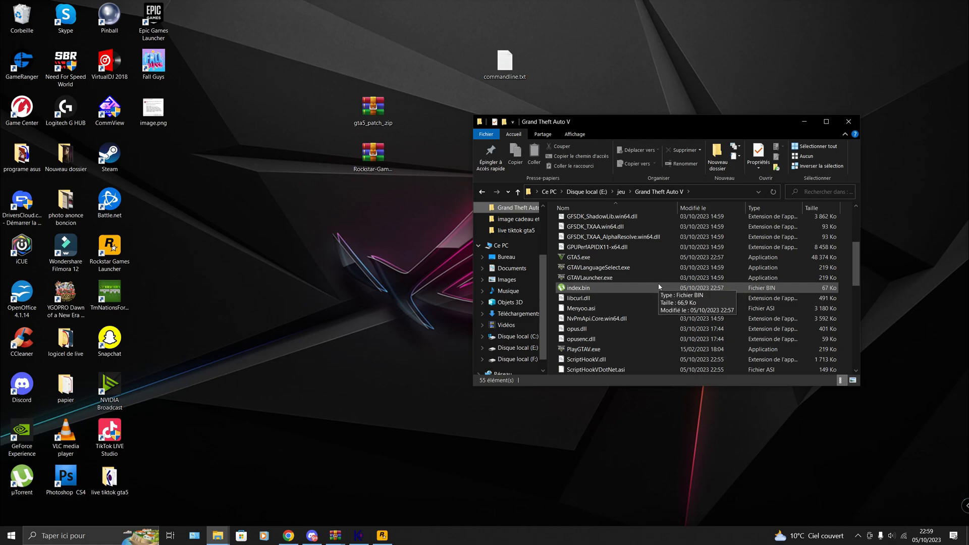
{"action": "scroll", "coordinate": [658, 286], "scroll_direction": "down", "scroll_amount": 1}
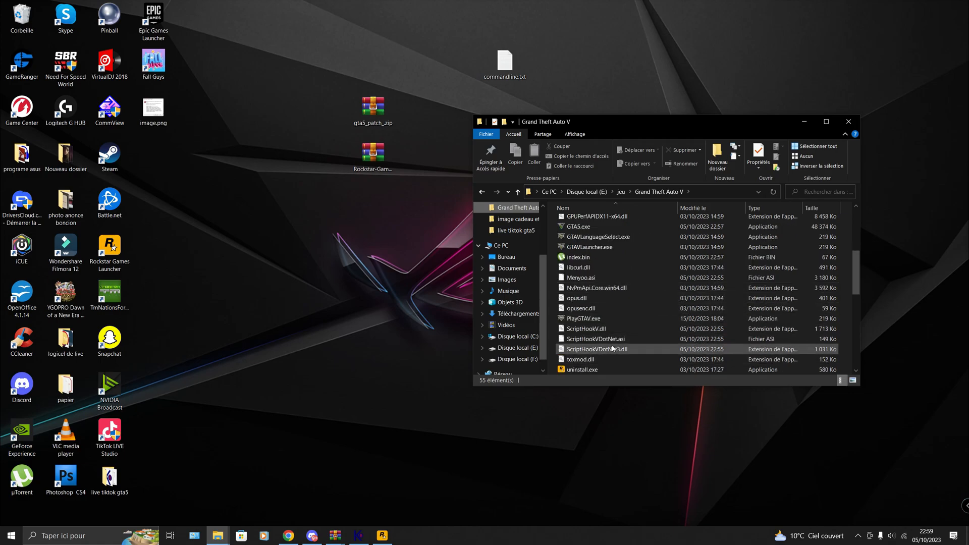
{"action": "left_click", "coordinate": [609, 330]}
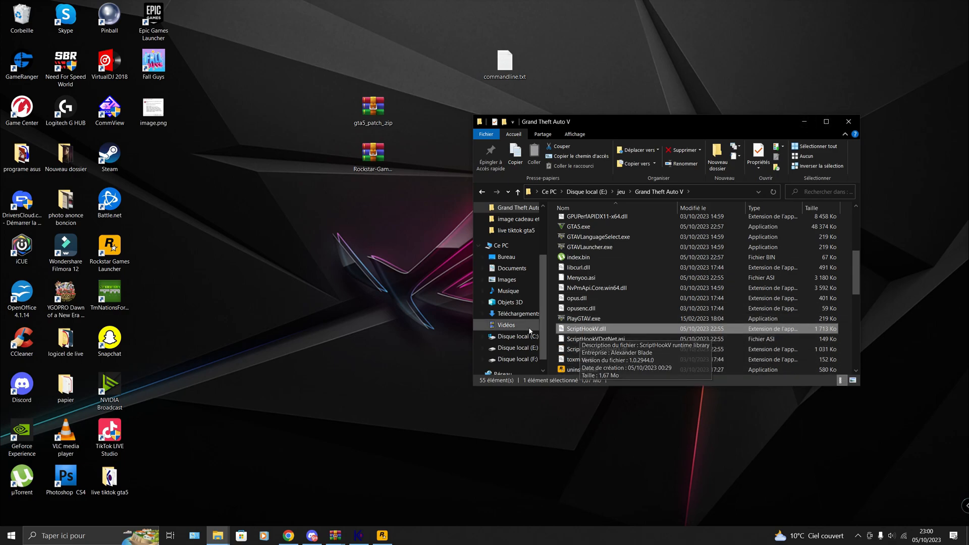
{"action": "left_click", "coordinate": [848, 123]}
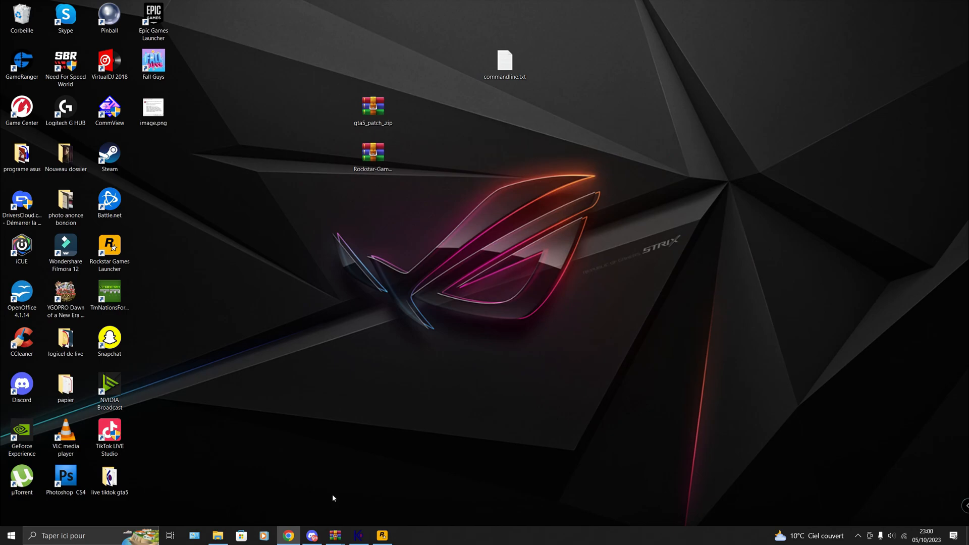